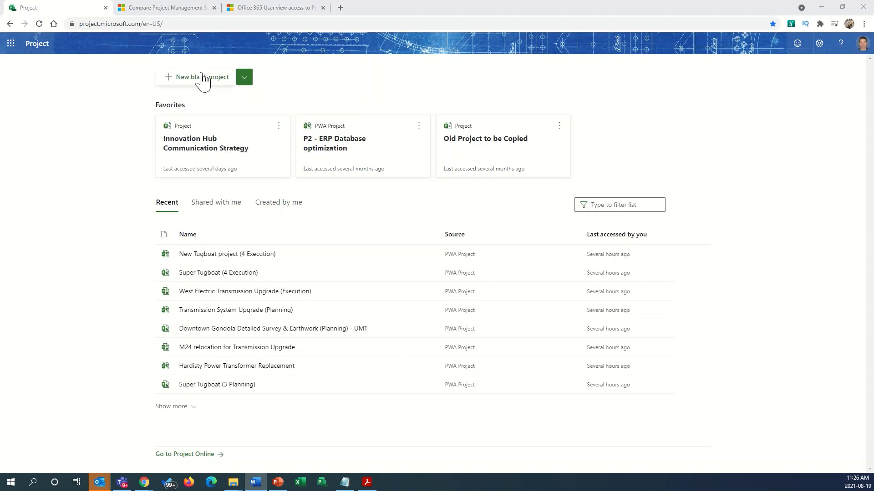
# Step: Review the new project creation options and the cloud-based Project plan comparison page
pyautogui.click(244, 80)
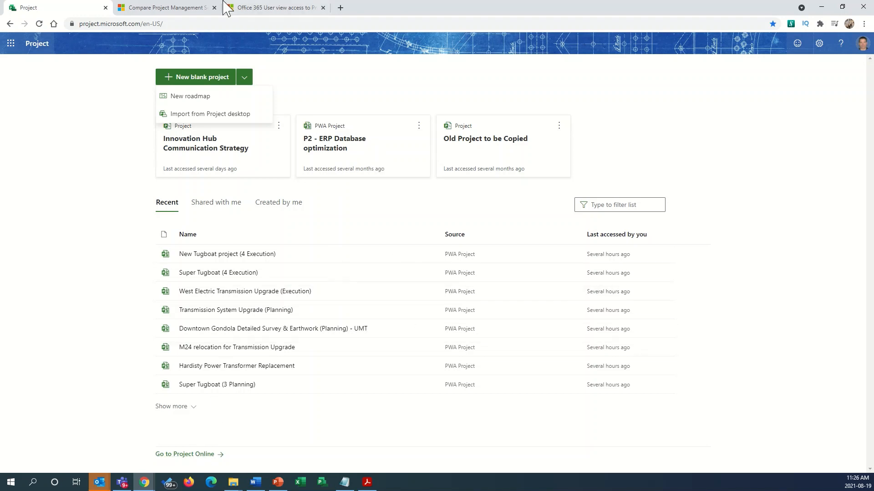
pyautogui.click(175, 9)
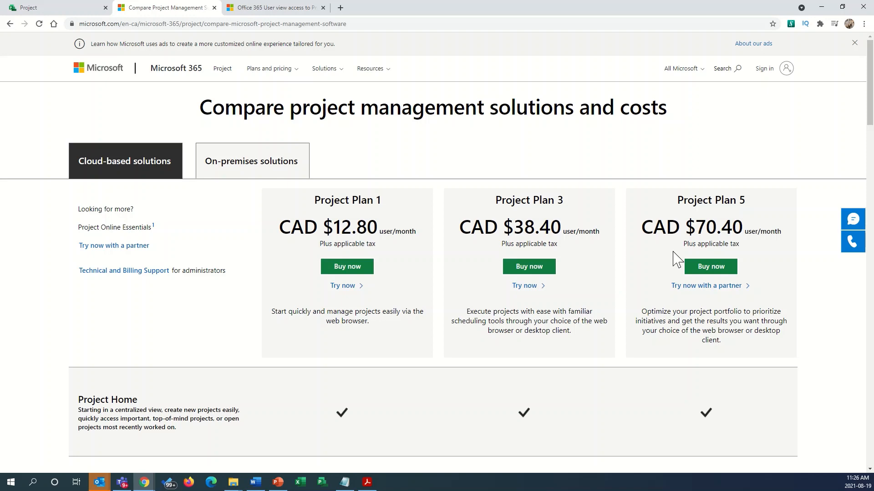
pyautogui.scroll(-8, 562, 334)
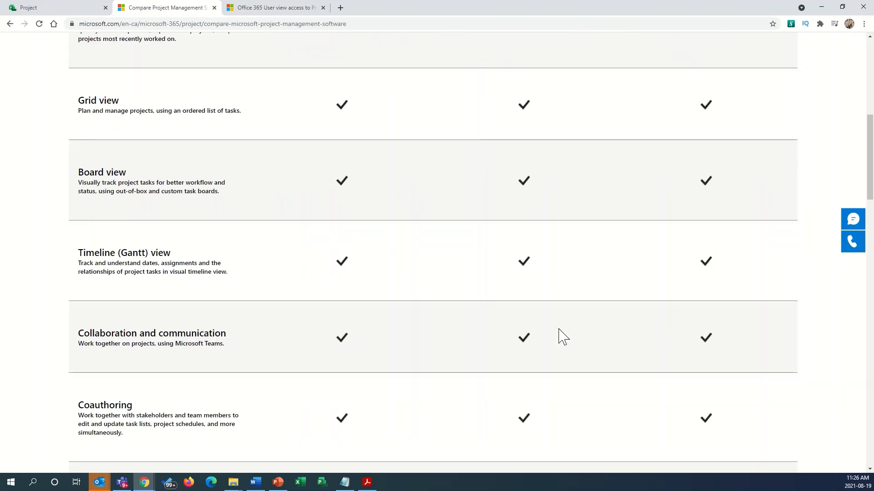
pyautogui.scroll(9, 563, 337)
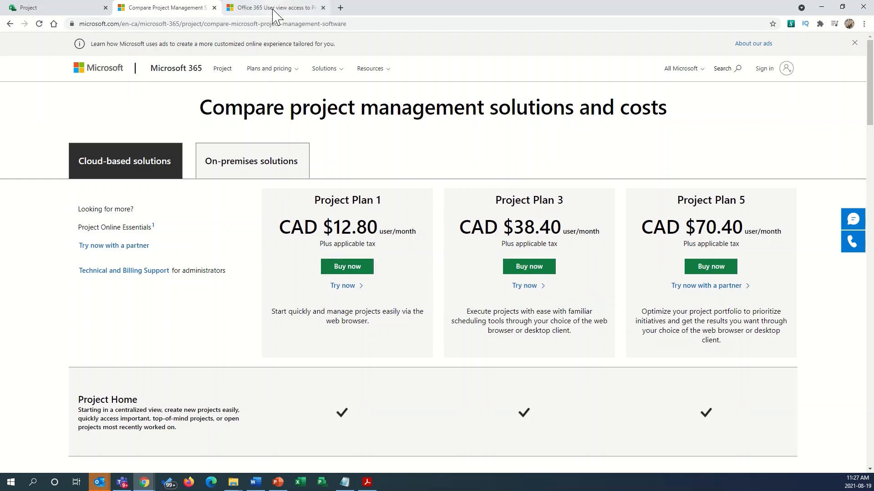
# Step: Read the documentation article on Office 365 user view access to Project and Roadmap
pyautogui.click(273, 9)
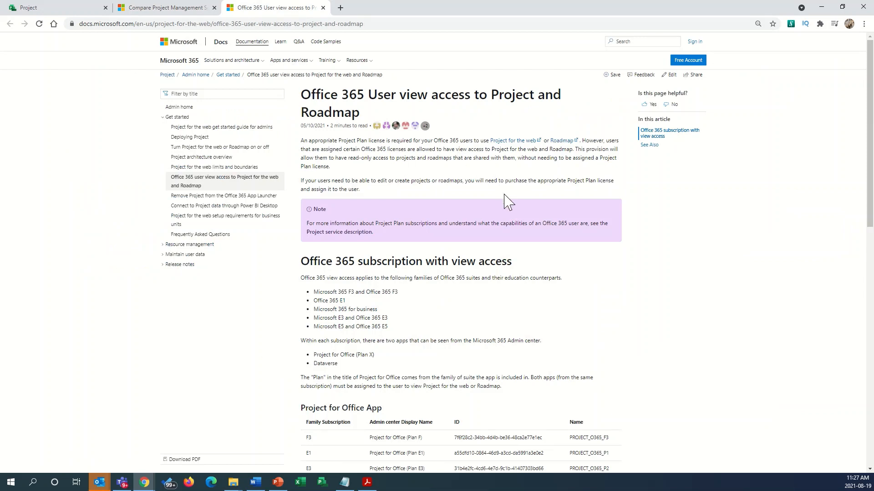
pyautogui.scroll(-1, 538, 297)
pyautogui.scroll(-2, 538, 296)
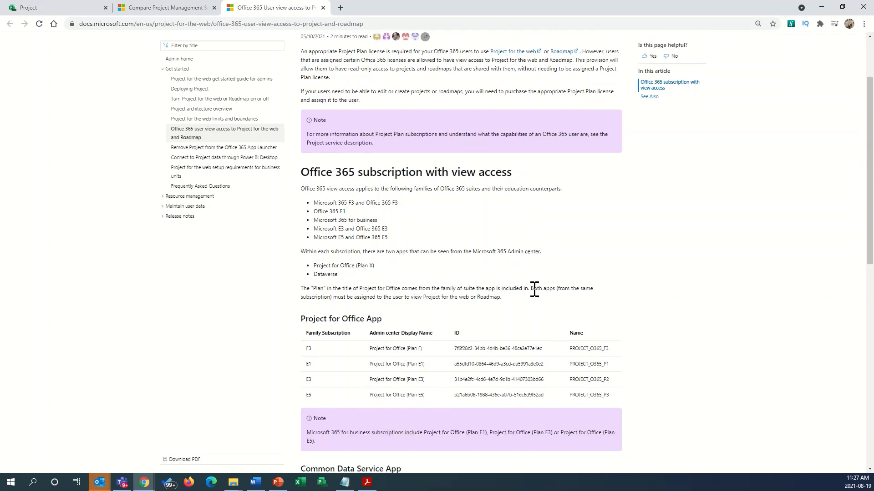
pyautogui.scroll(3, 538, 297)
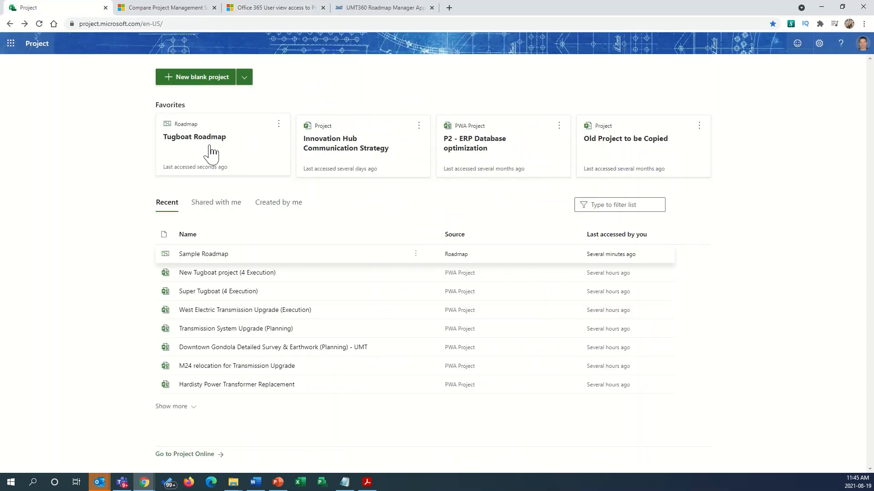
# Step: Open the Tugboat Roadmap to examine its project rows, and view the UMT360 Roadmap Manager page for comparison
pyautogui.click(210, 154)
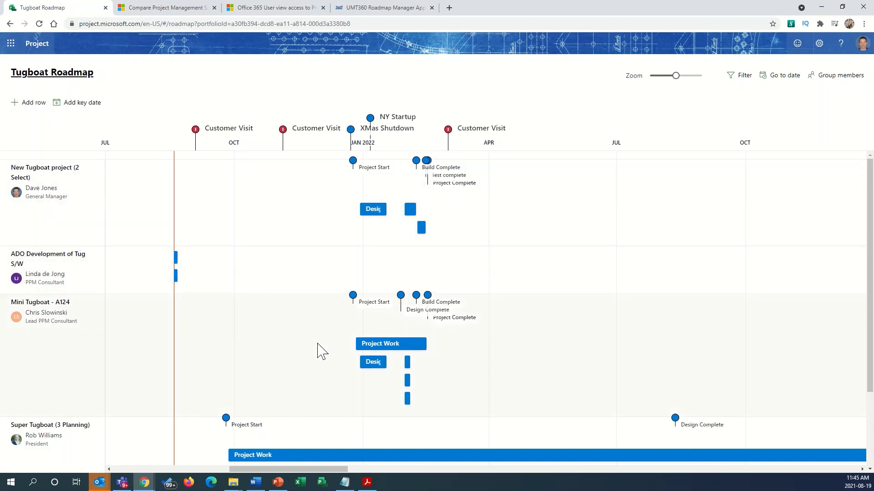
pyautogui.scroll(-3, 322, 351)
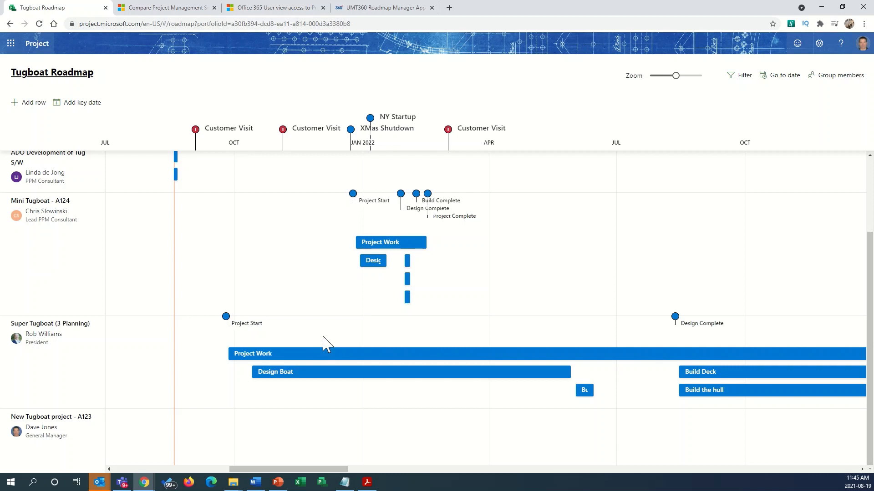
pyautogui.scroll(3, 323, 349)
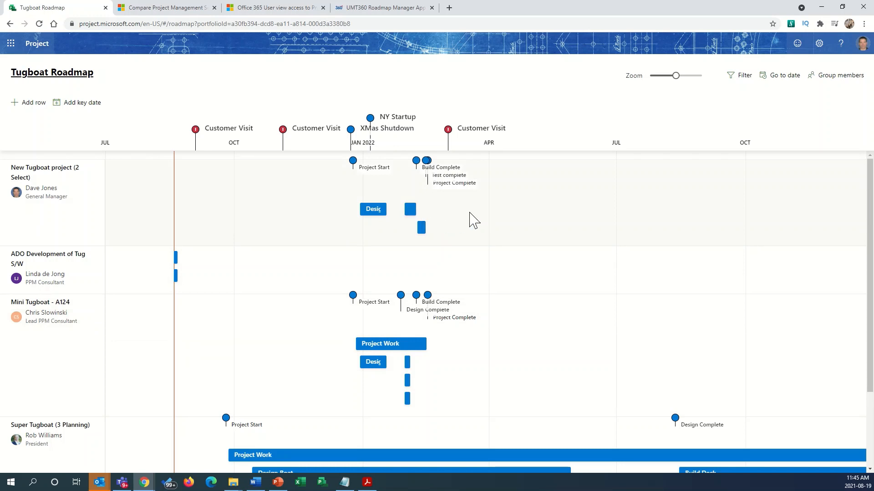
pyautogui.click(381, 9)
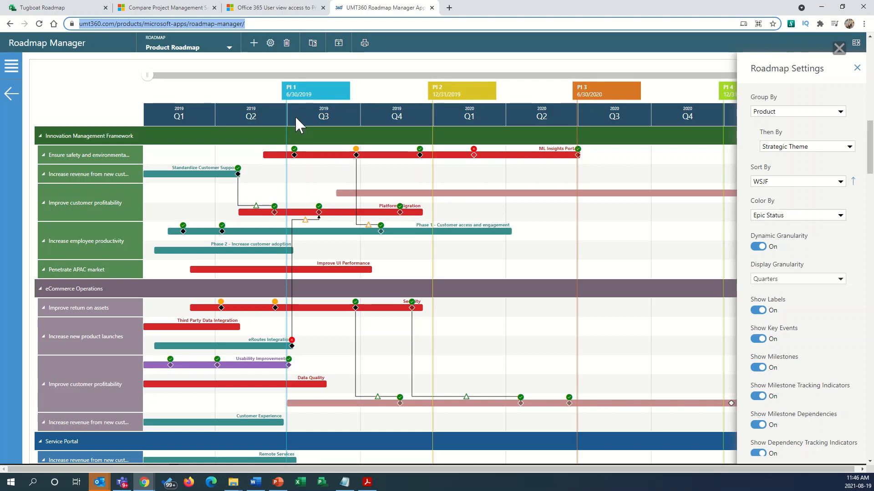
# Step: Open the Innovation Hub Communication Strategy project and set the Determine Goals & Strategy duration to 10 days
pyautogui.click(54, 8)
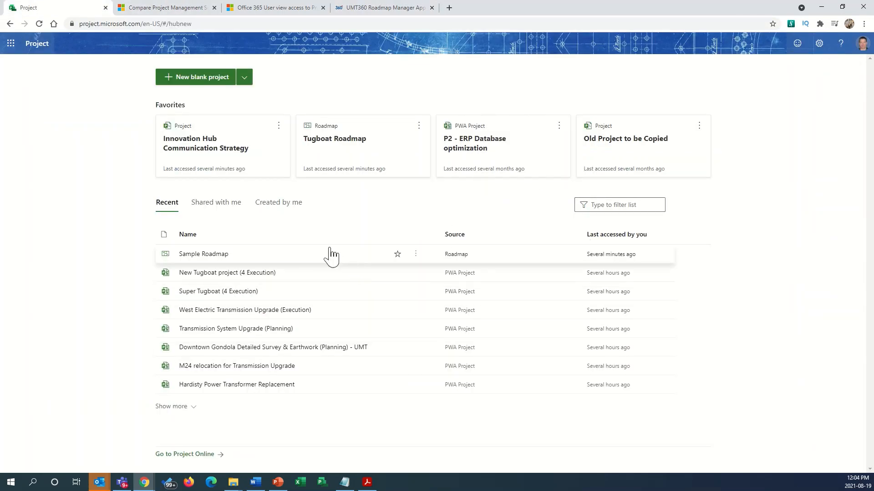
pyautogui.click(207, 145)
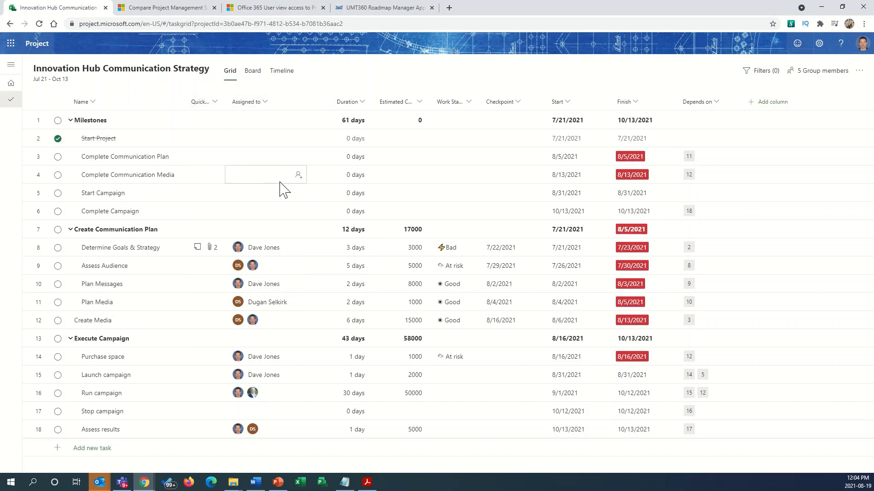
pyautogui.click(356, 254)
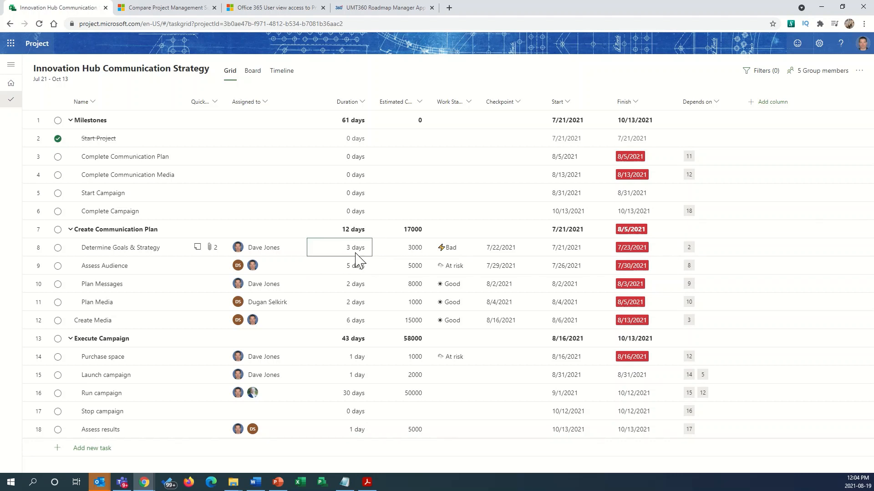
pyautogui.click(351, 248)
pyautogui.tripleClick(351, 248)
pyautogui.write('10')
pyautogui.press('Return')
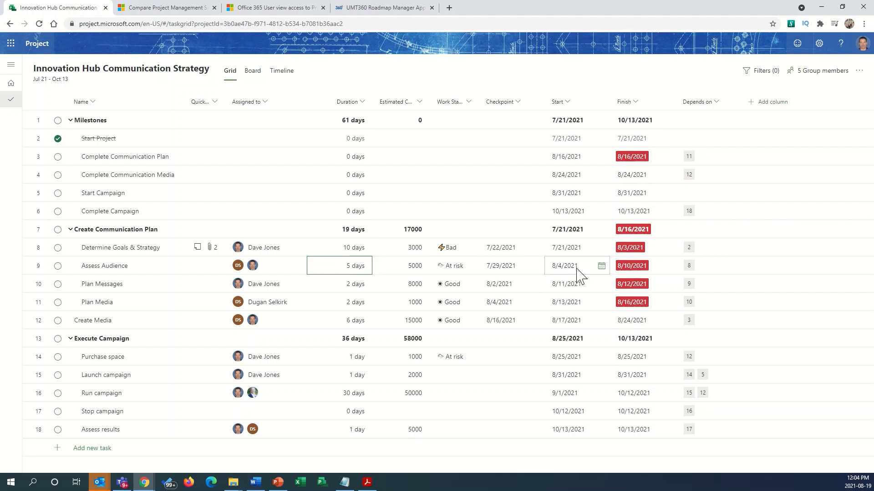
# Step: Set the Assess Audience start date to 8/23/2021 and show the work status choices for Plan Messages
pyautogui.click(602, 266)
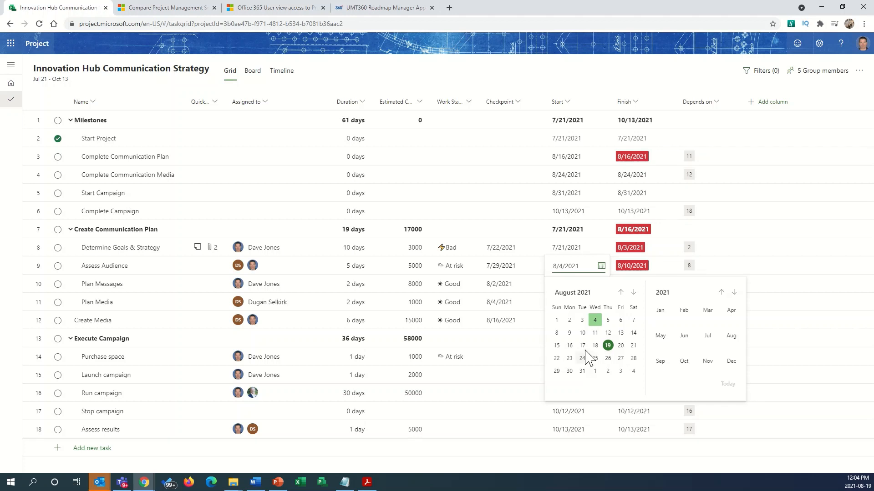
pyautogui.click(570, 359)
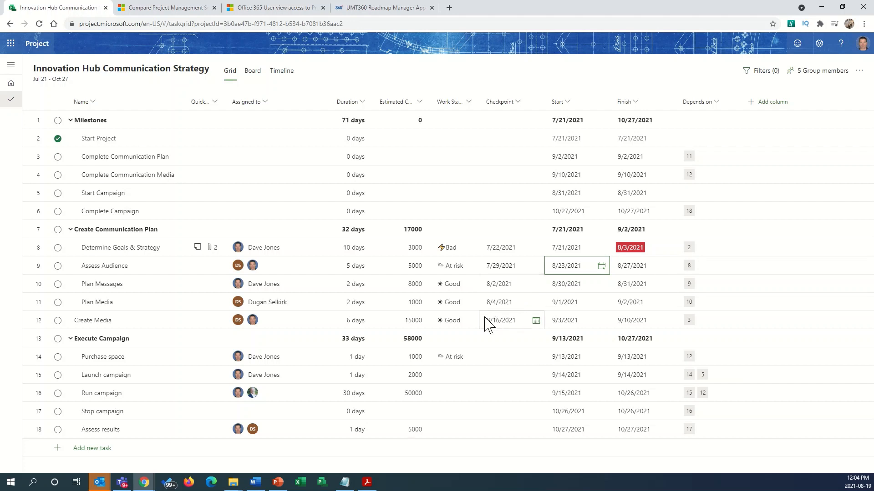
pyautogui.click(470, 285)
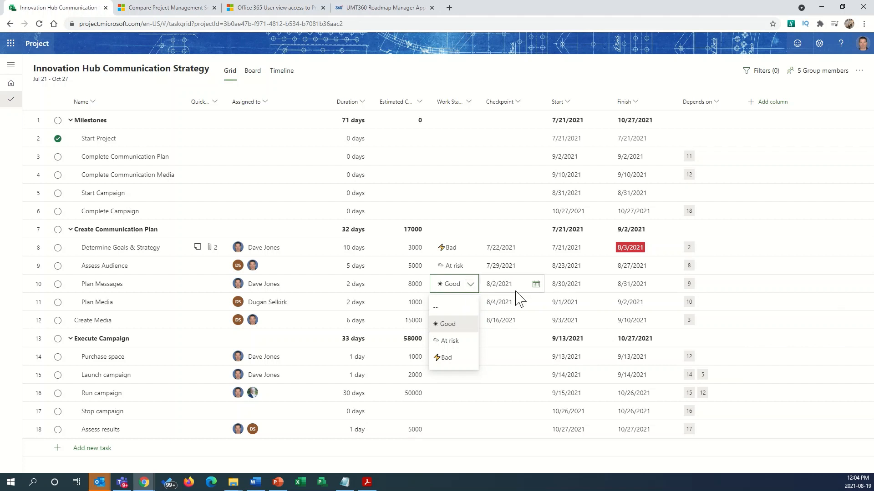
# Step: Show the project as a board and move the Launch campaign task into the Needs attention bucket
pyautogui.click(251, 76)
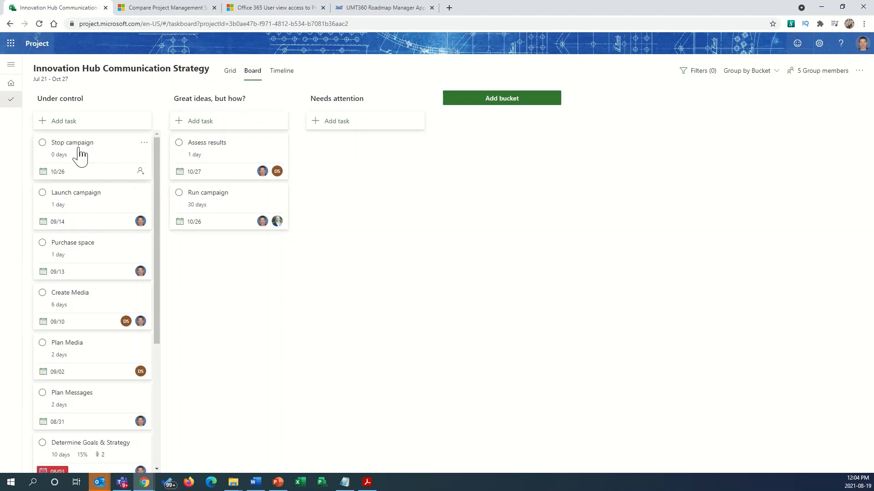
pyautogui.moveTo(81, 155); pyautogui.dragTo(361, 135)
pyautogui.moveTo(77, 200); pyautogui.dragTo(353, 167)
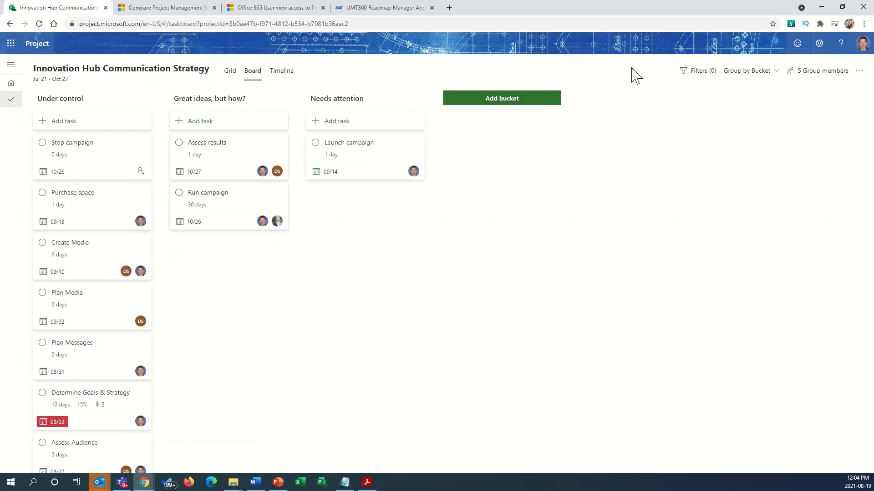
# Step: View the board tasks grouped by Assigned to, and regroup them by Progress
pyautogui.click(750, 72)
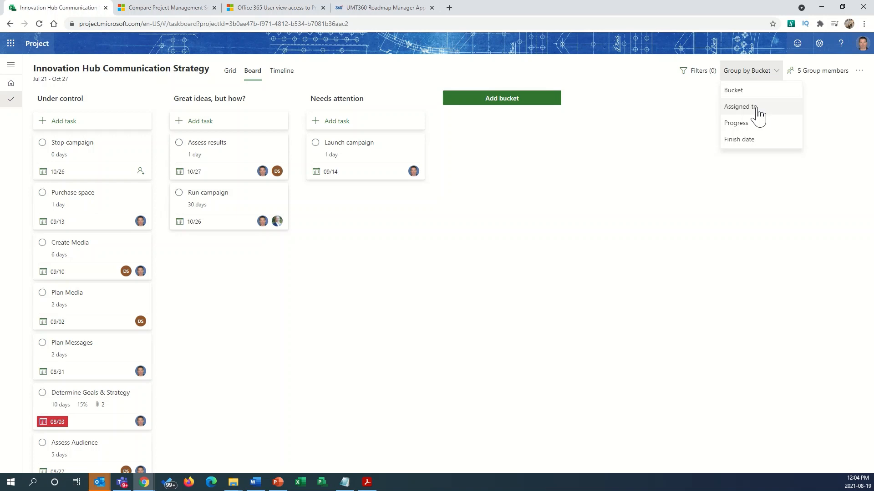
pyautogui.click(757, 109)
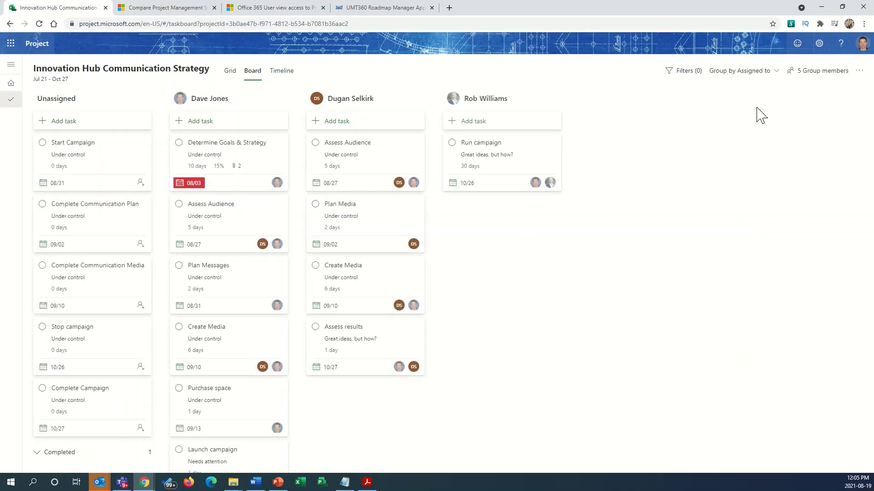
pyautogui.click(759, 81)
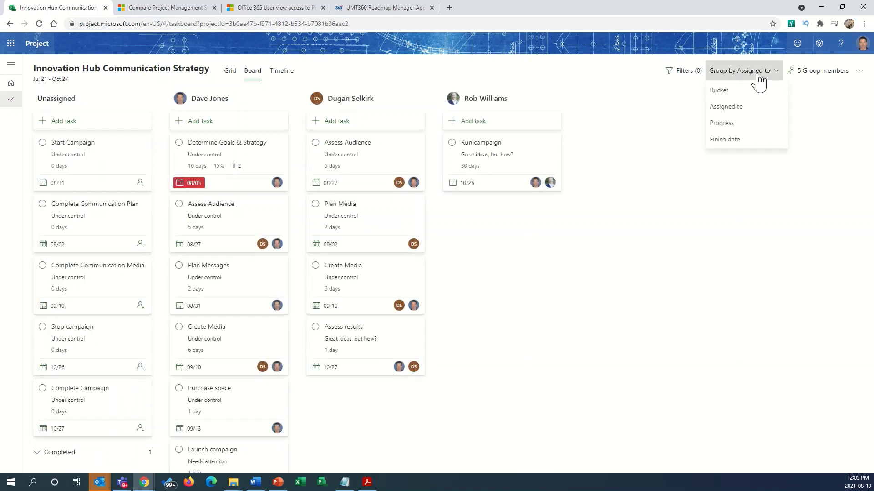
pyautogui.click(746, 123)
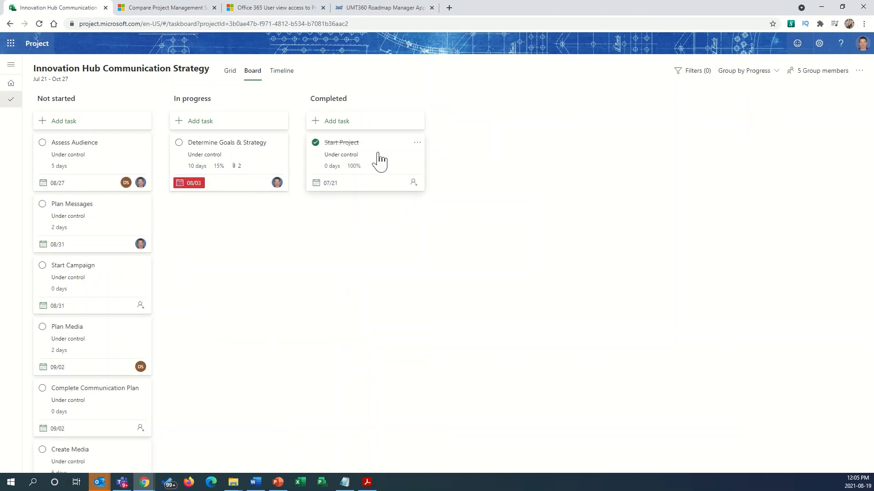
# Step: In the timeline view, mark Determine Goals & Strategy as complete and extend the Assess Audience bar to a later finish
pyautogui.click(280, 73)
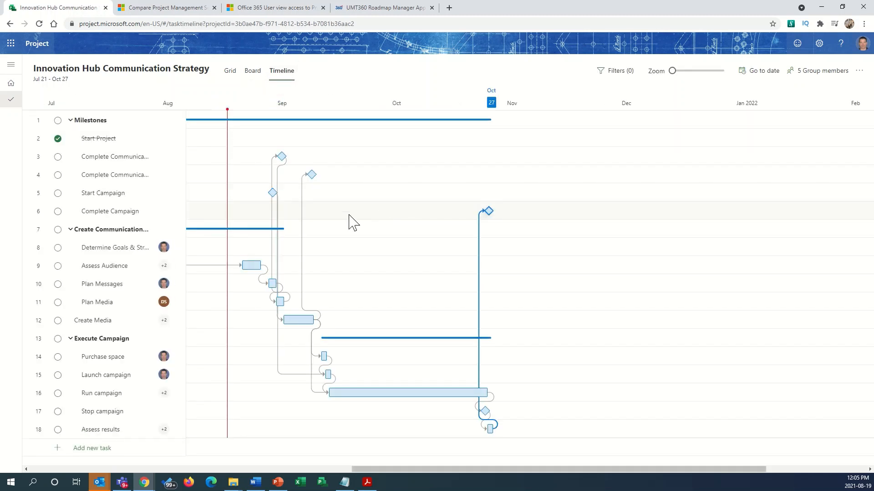
pyautogui.moveTo(380, 468); pyautogui.dragTo(301, 466)
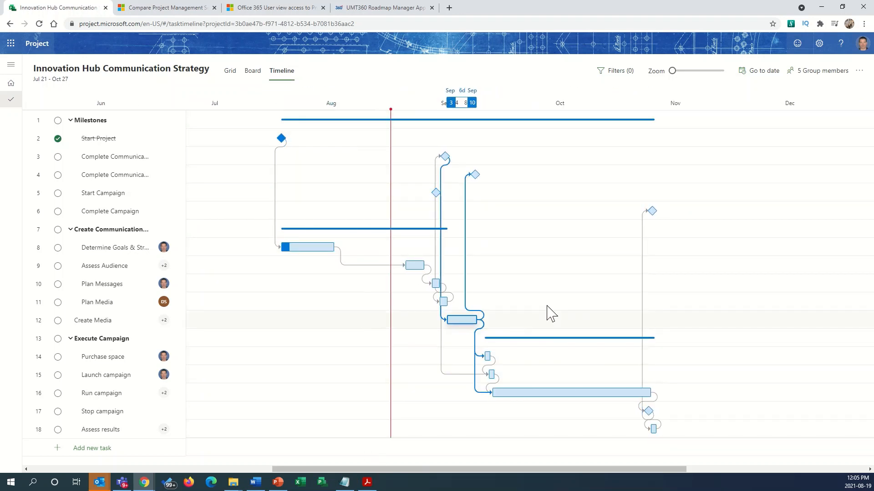
pyautogui.click(58, 249)
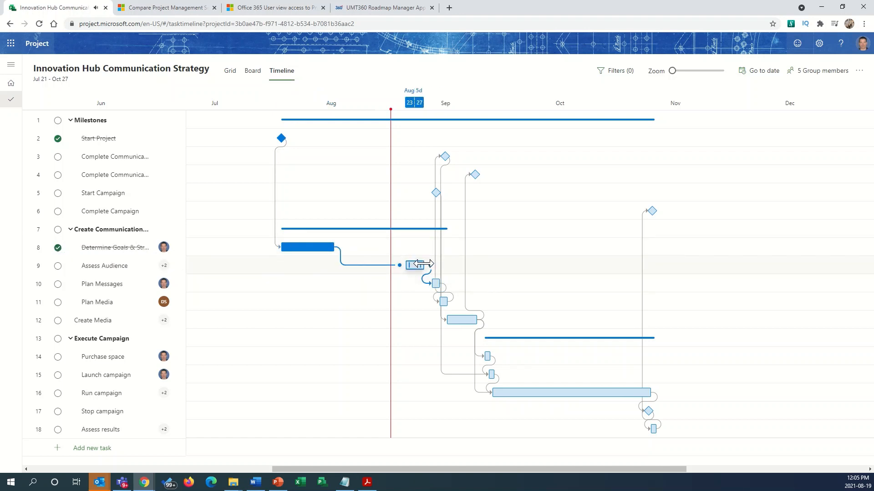
pyautogui.moveTo(422, 264); pyautogui.dragTo(458, 267)
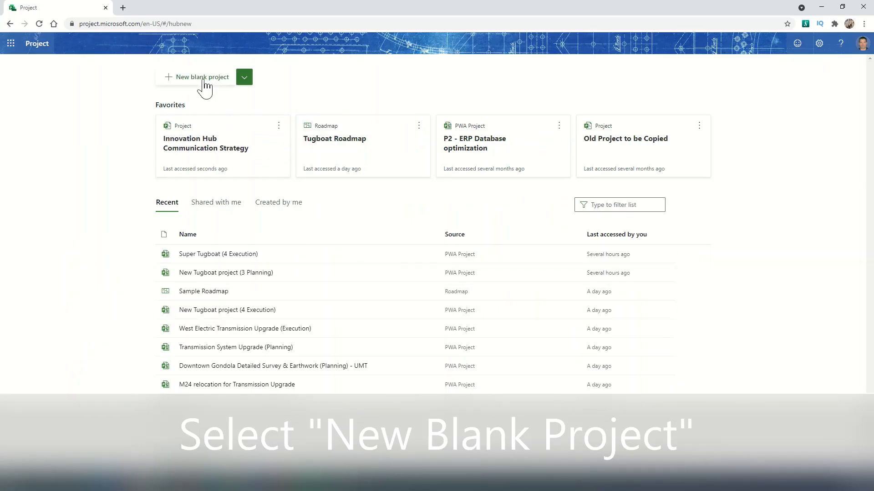
# Step: Create a new blank project and name it New Rowboat Design
pyautogui.click(203, 78)
pyautogui.click(67, 72)
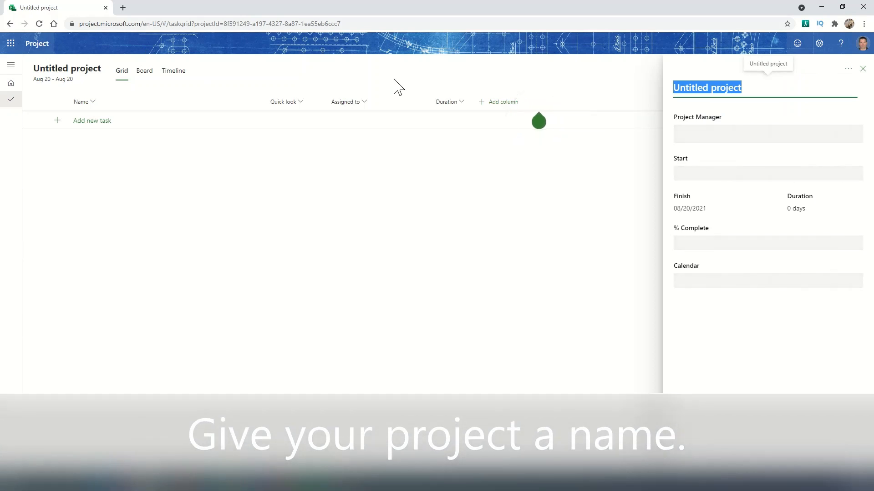
pyautogui.write('New Rowboat')
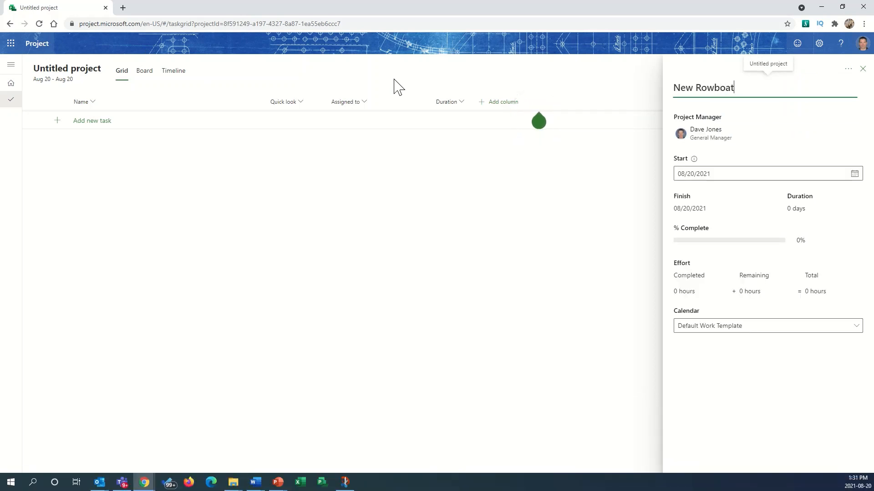
pyautogui.write(' Design')
pyautogui.press('Tab')
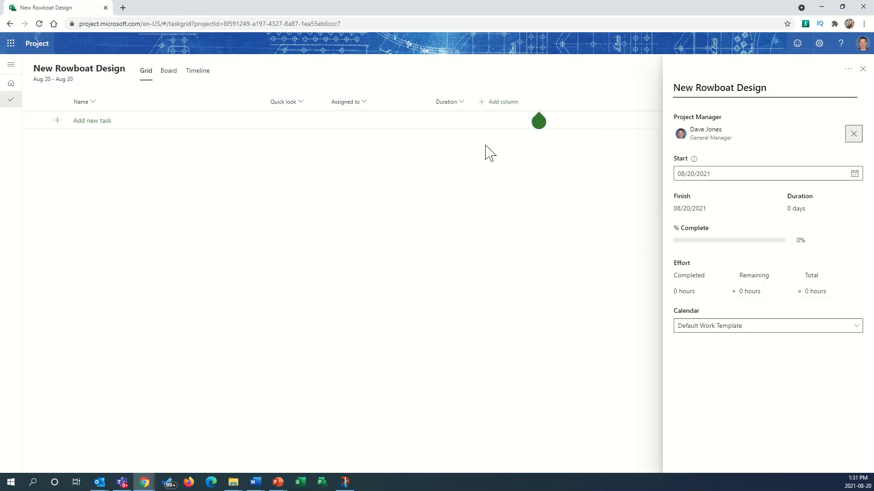
# Step: Add three tasks to the project grid: Design Rowboat, Build Rowboat and Paint Rowboat
pyautogui.click(94, 123)
pyautogui.write('Design Row')
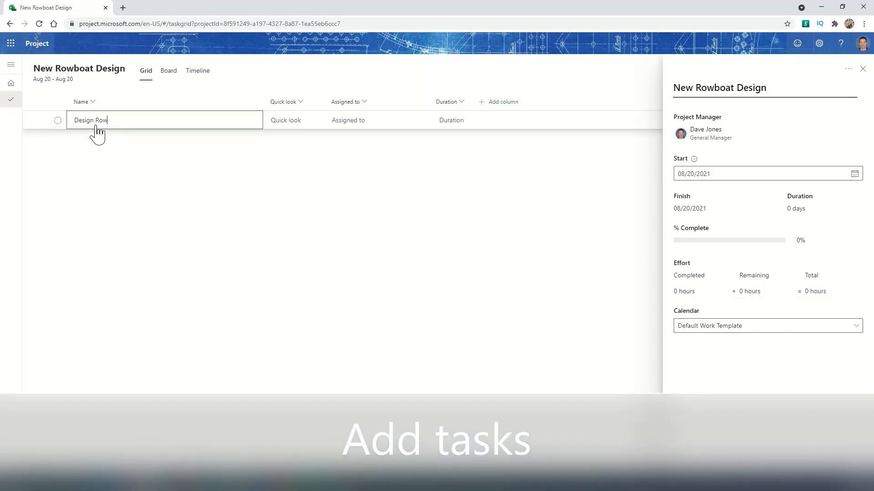
pyautogui.write('boat')
pyautogui.press('Return')
pyautogui.write('Build Rowb')
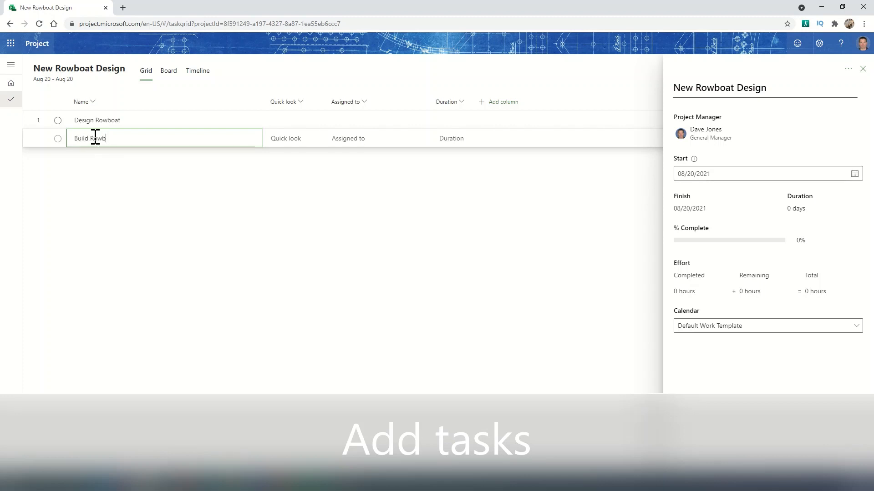
pyautogui.press('Return')
pyautogui.write('Paing')
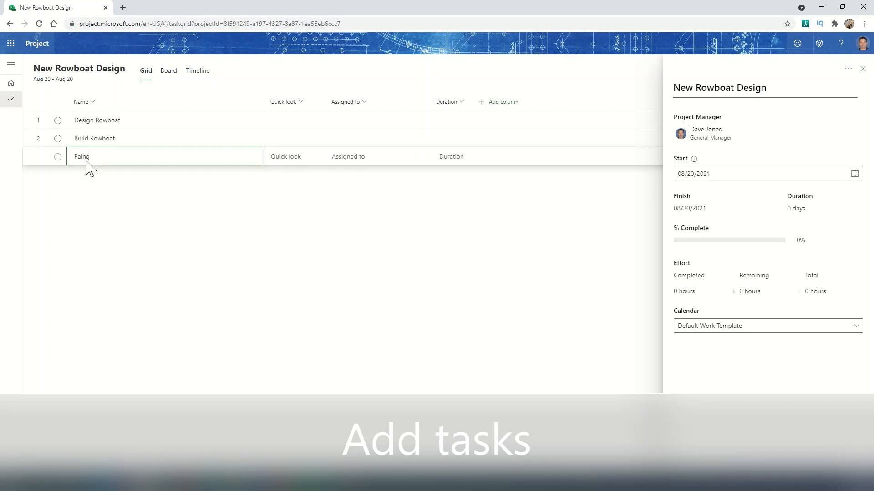
pyautogui.press('BackSpace')
pyautogui.write('t Rowboat')
pyautogui.press('Return')
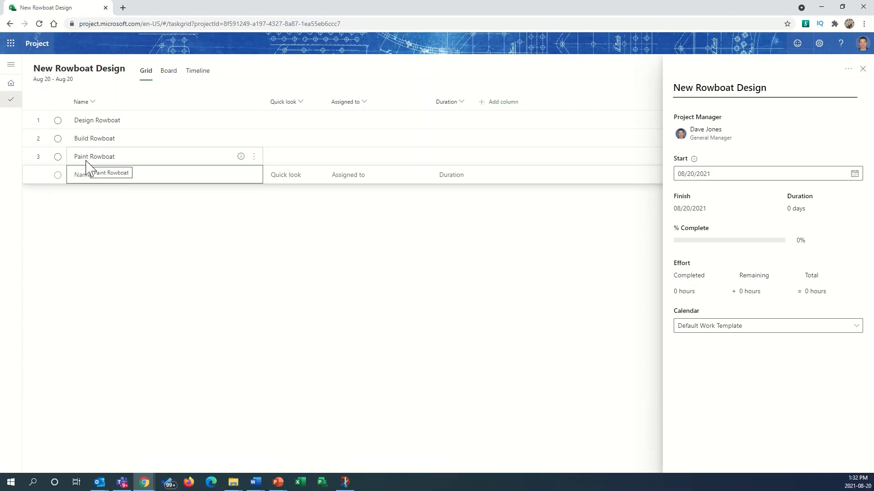
# Step: Add two more tasks to the project grid: Test Float and Christen
pyautogui.write('Test Float')
pyautogui.press('Return')
pyautogui.write('C')
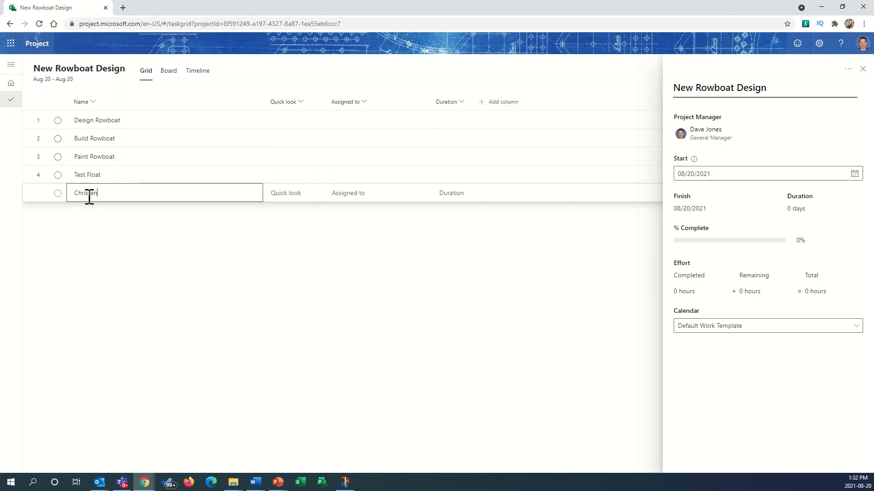
pyautogui.write('hristen')
pyautogui.press('Return')
# Step: Assign the Design Rowboat and Build Rowboat tasks to the project manager
pyautogui.click(382, 125)
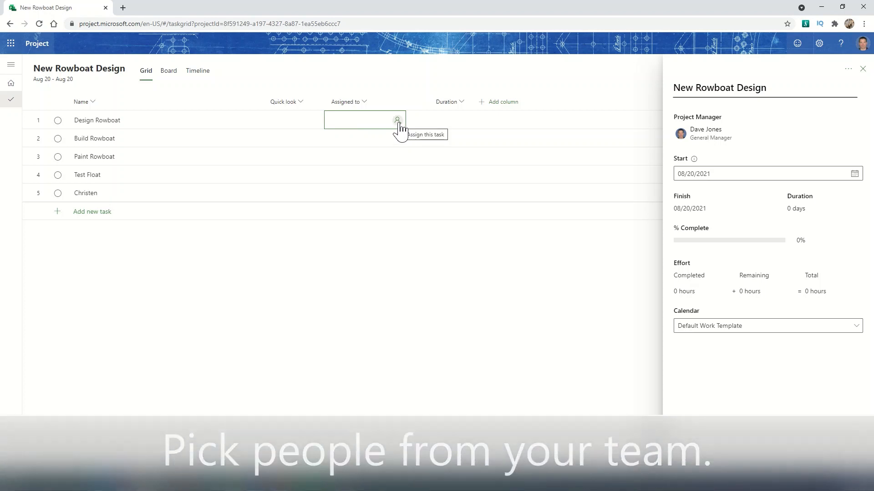
pyautogui.click(397, 121)
pyautogui.click(376, 179)
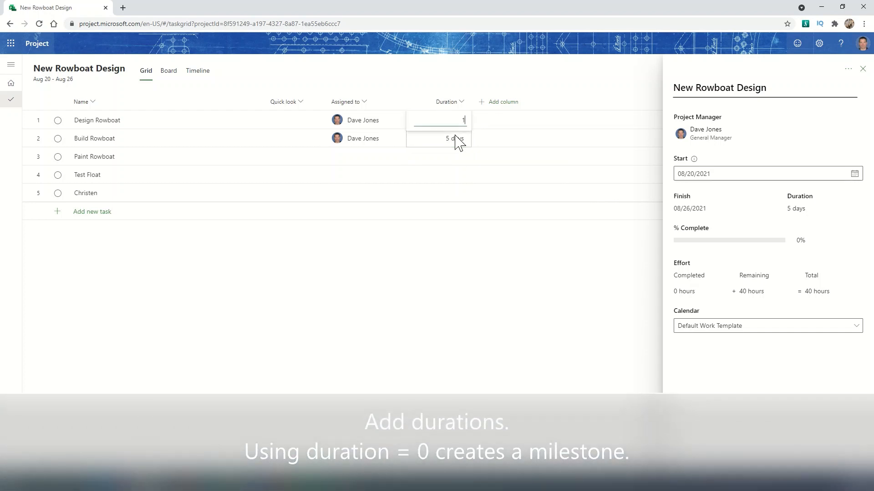
# Step: Set the durations: Design Rowboat 1 day, Build Rowboat 5 days, Paint Rowboat 2 days, Test Float 1 day and Christen 1 day
pyautogui.press('Return')
pyautogui.press('Down')
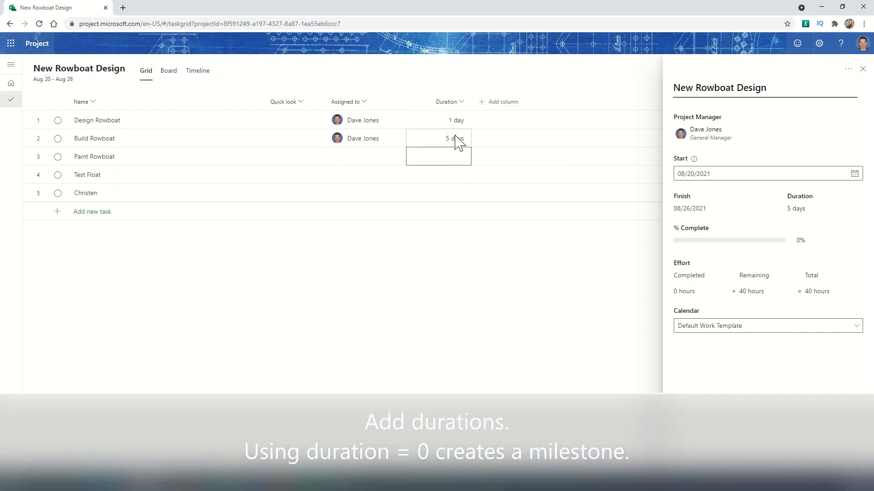
pyautogui.write('2')
pyautogui.press('Return')
pyautogui.write('1')
pyautogui.press('Return')
pyautogui.write('1')
pyautogui.press('Return')
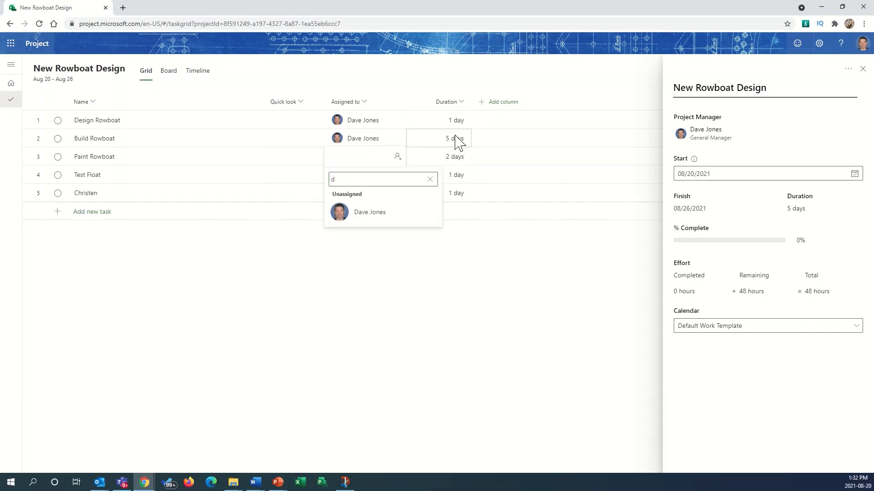
# Step: Assign the Paint Rowboat, Test Float and Christen tasks to the project manager
pyautogui.click(359, 210)
pyautogui.press('Escape')
pyautogui.click(353, 178)
pyautogui.click(359, 229)
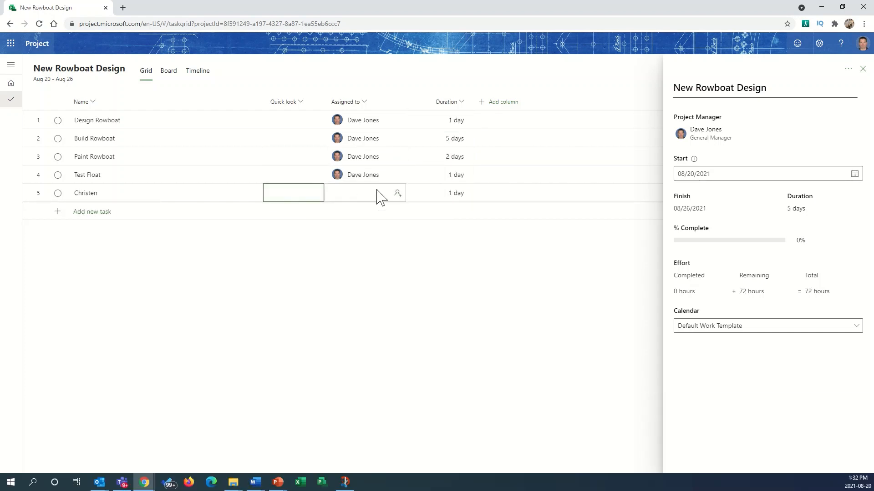
pyautogui.click(378, 195)
pyautogui.click(359, 248)
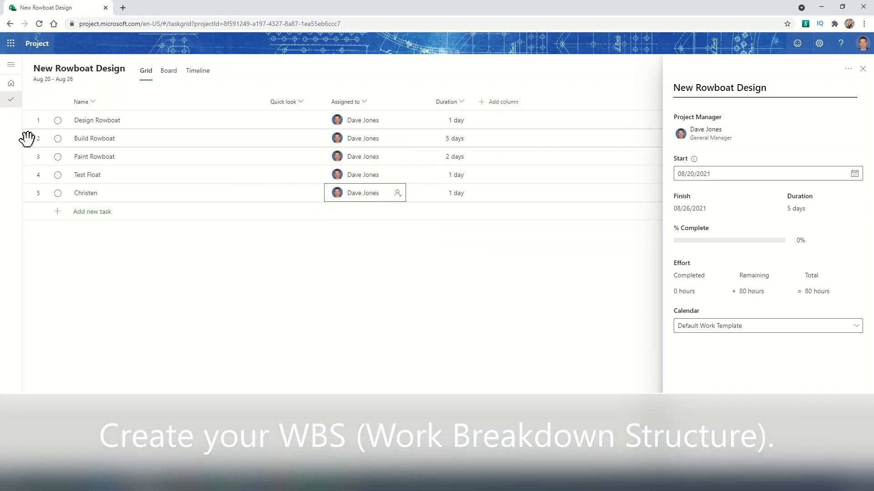
# Step: Insert a new task above Build Rowboat and name it Build
pyautogui.hotkey('shift', 'F10')
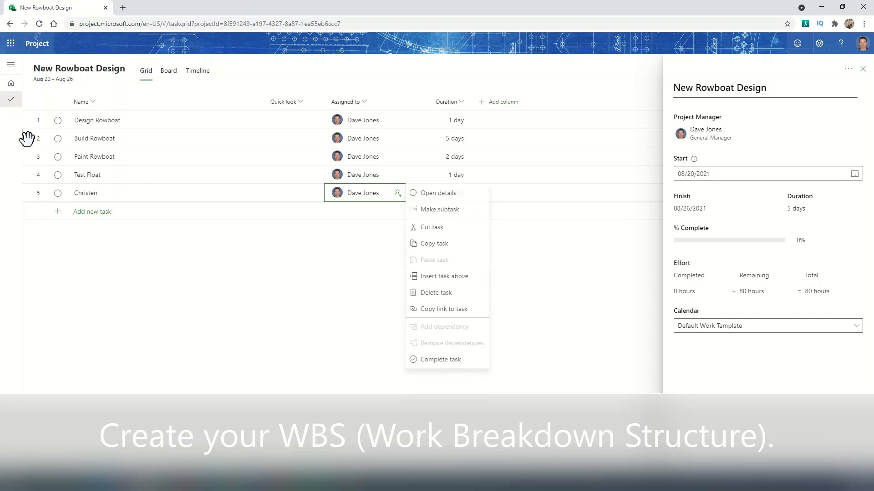
pyautogui.click(200, 139)
pyautogui.hotkey('shift', 'F10')
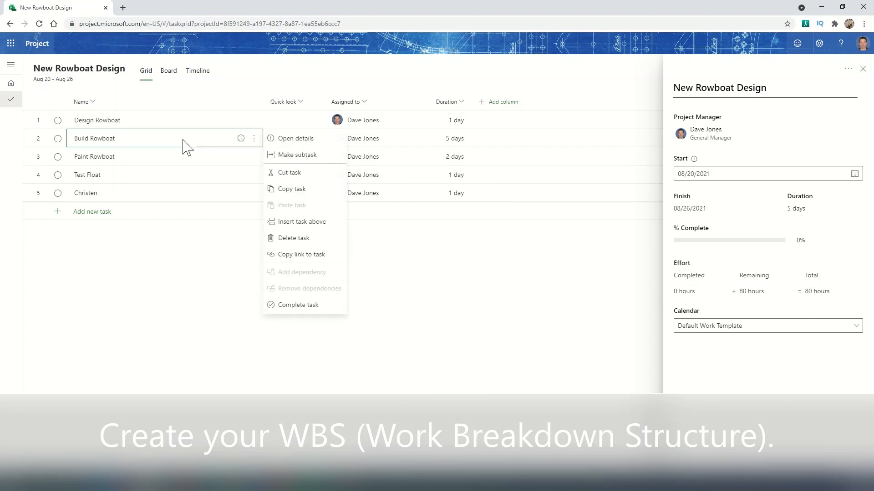
pyautogui.click(274, 221)
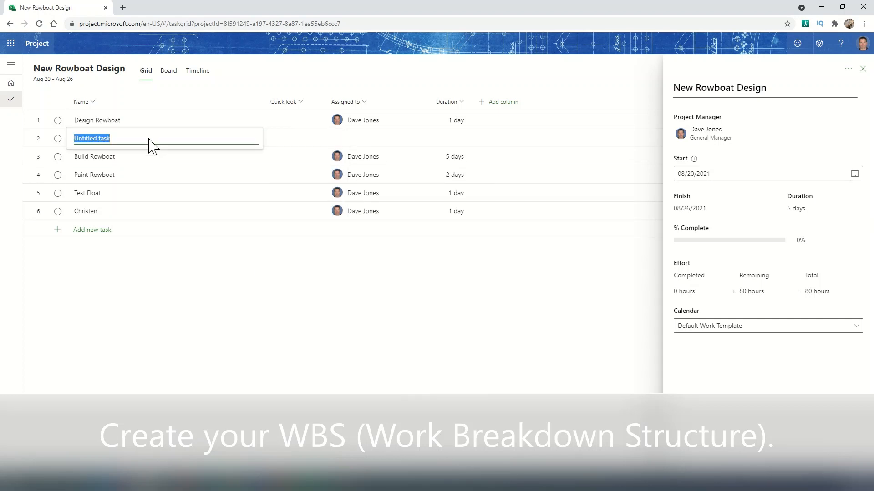
pyautogui.write('Build')
pyautogui.press('Return')
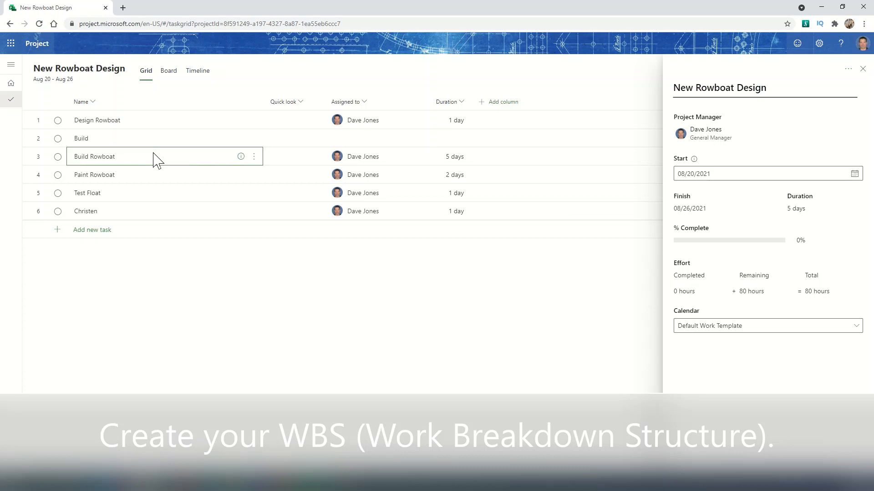
# Step: Make Build Rowboat and Paint Rowboat subtasks of the Build task
pyautogui.click(156, 159)
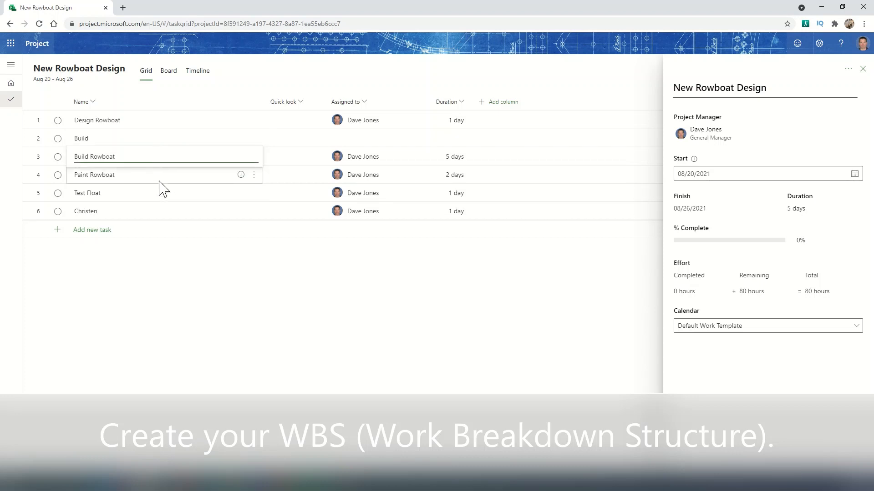
pyautogui.keyDown('shift'); pyautogui.click(159, 182); pyautogui.keyUp('shift')
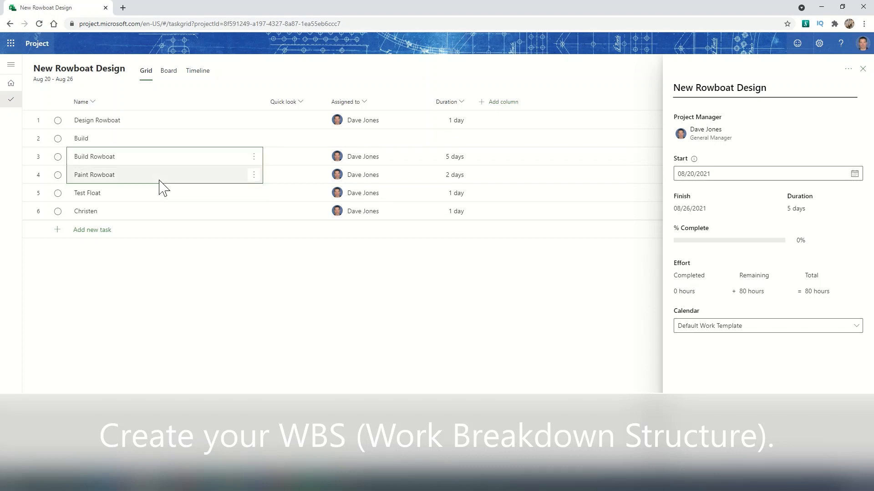
pyautogui.click(254, 157)
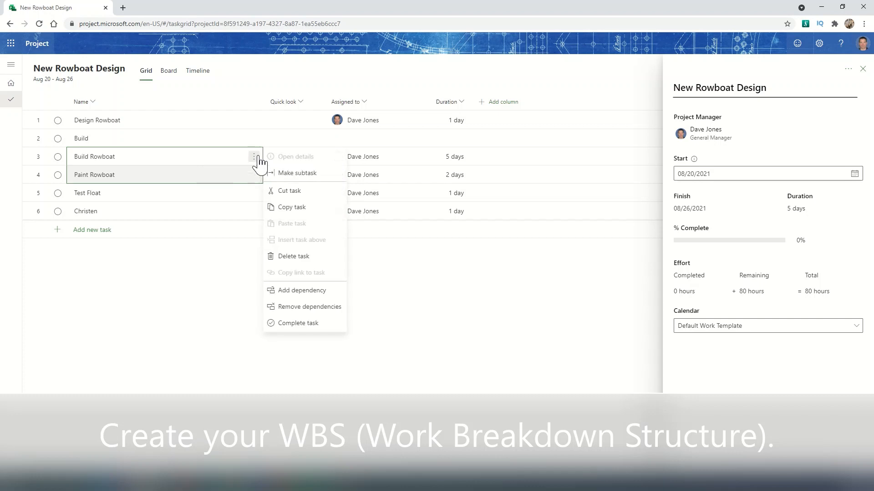
pyautogui.click(292, 173)
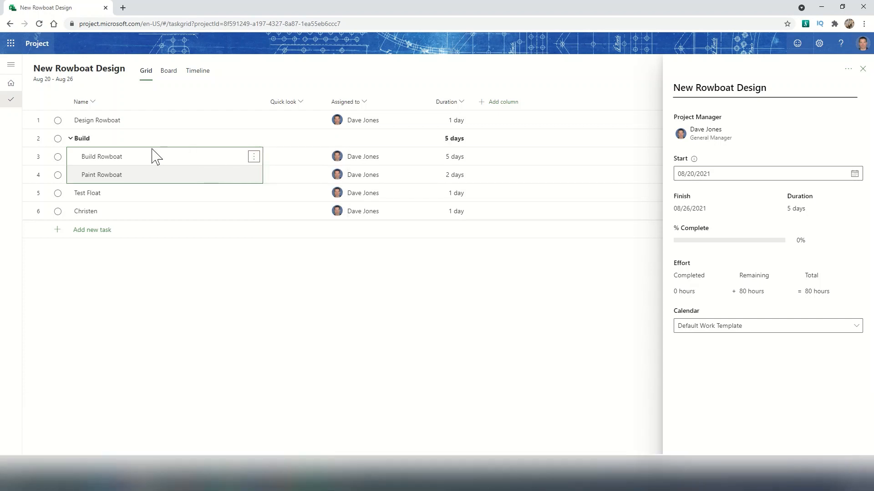
# Step: Add the Depends on column, making Build Rowboat depend on task 1 and Paint Rowboat depend on task 3
pyautogui.click(520, 108)
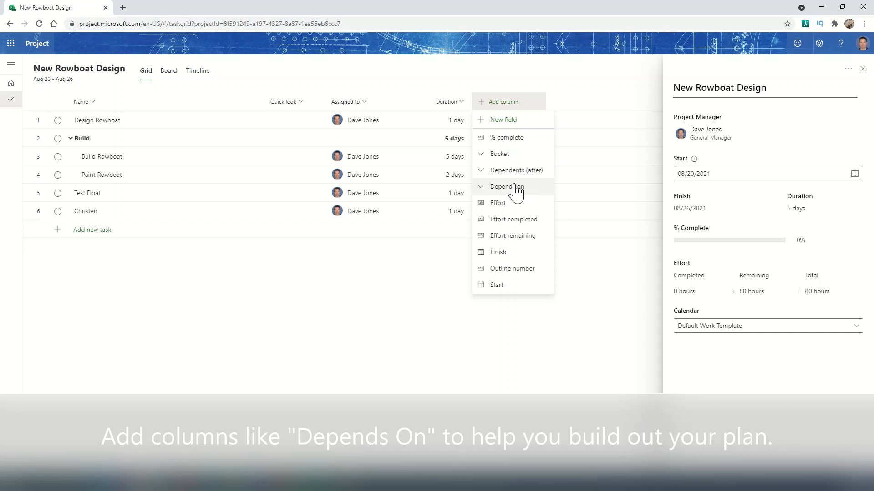
pyautogui.click(517, 189)
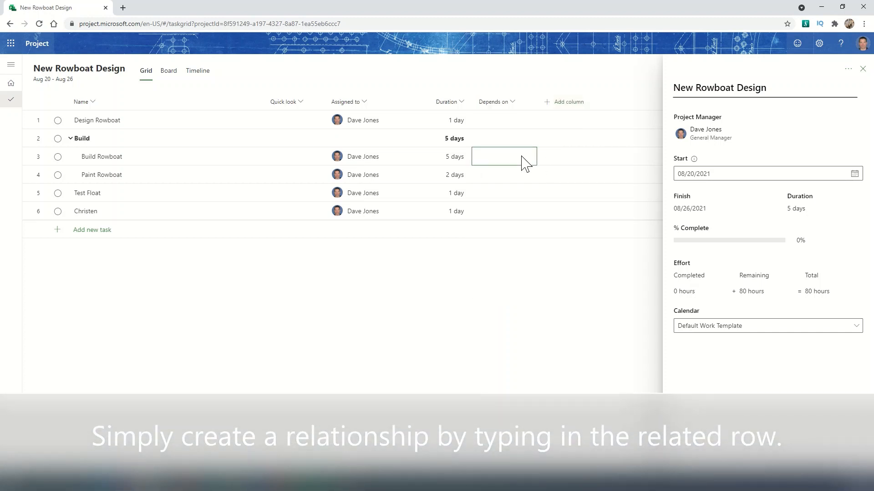
pyautogui.click(525, 163)
pyautogui.write('1')
pyautogui.press('Return')
pyautogui.click(517, 173)
pyautogui.write('3')
pyautogui.press('Return')
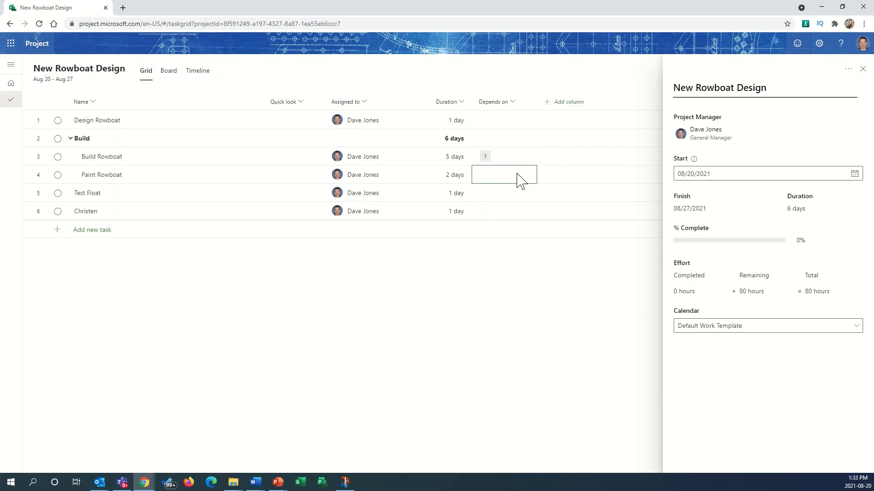
pyautogui.write('3')
pyautogui.press('Return')
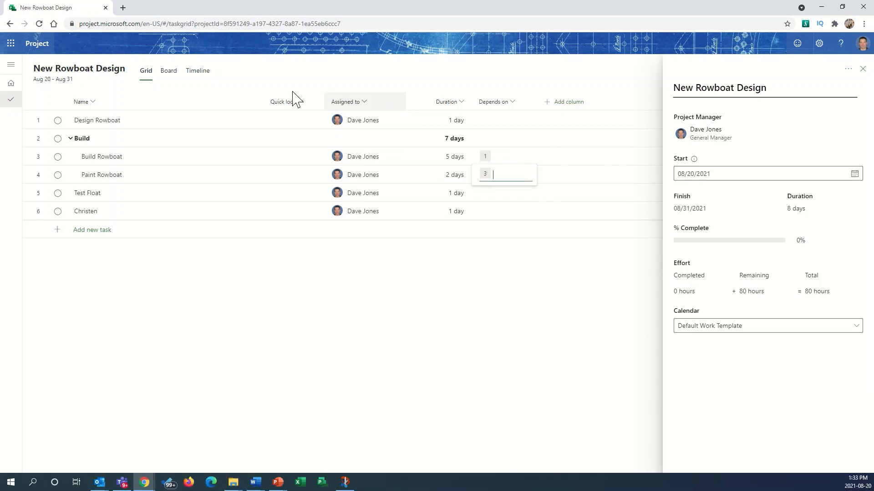
# Step: In the timeline view, link Paint Rowboat to Test Float and Test Float to Christen as dependencies
pyautogui.click(202, 71)
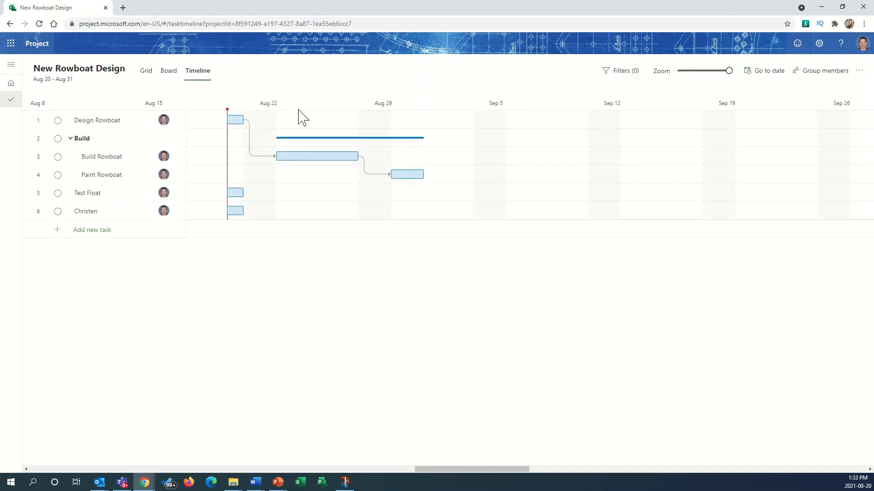
pyautogui.moveTo(417, 177)
pyautogui.moveTo(430, 177); pyautogui.dragTo(234, 199)
pyautogui.moveTo(446, 191); pyautogui.dragTo(233, 212)
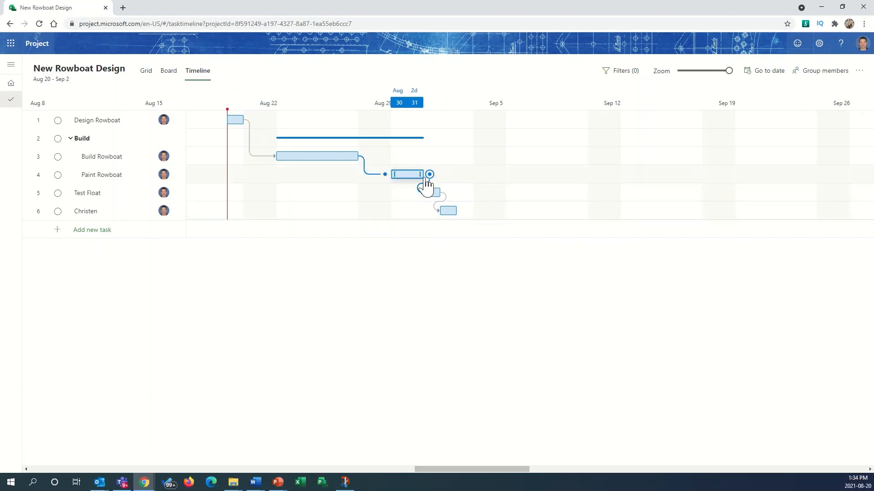
# Step: Extend the Build Rowboat bar to finish about September 2, and mark Design Rowboat as complete
pyautogui.moveTo(356, 156); pyautogui.dragTo(461, 156)
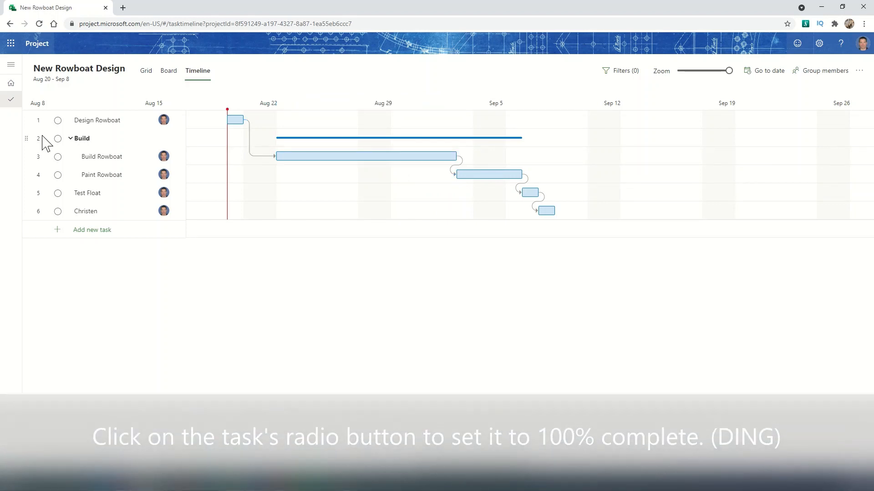
pyautogui.click(58, 121)
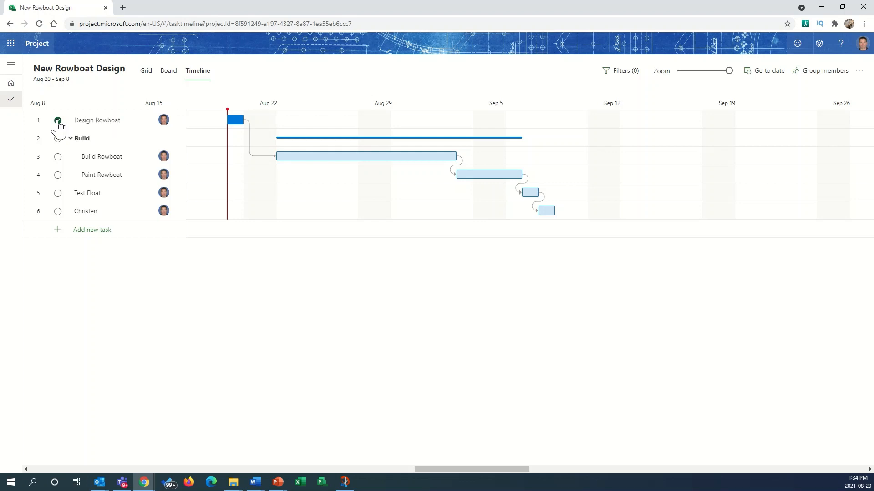
# Step: Open the Innovation Hub Communication Strategy project from the home page and review the Assess Audience task's note, custom fields and attachments
pyautogui.click(9, 86)
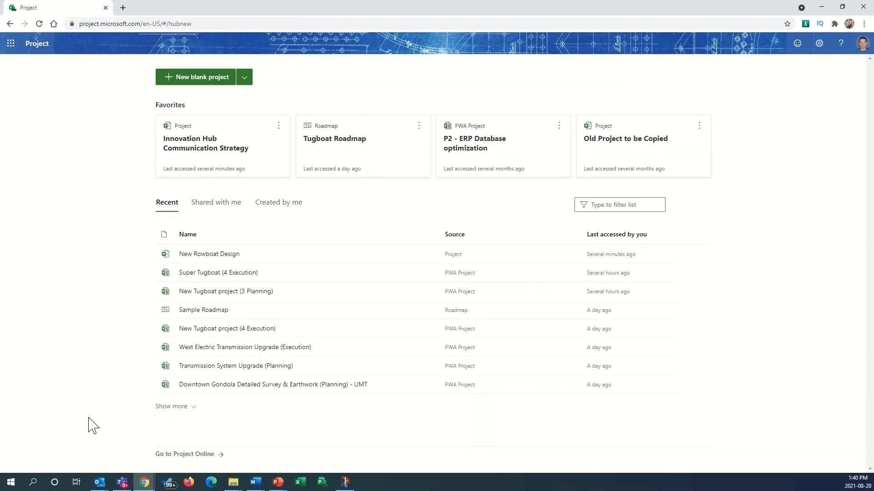
pyautogui.click(187, 166)
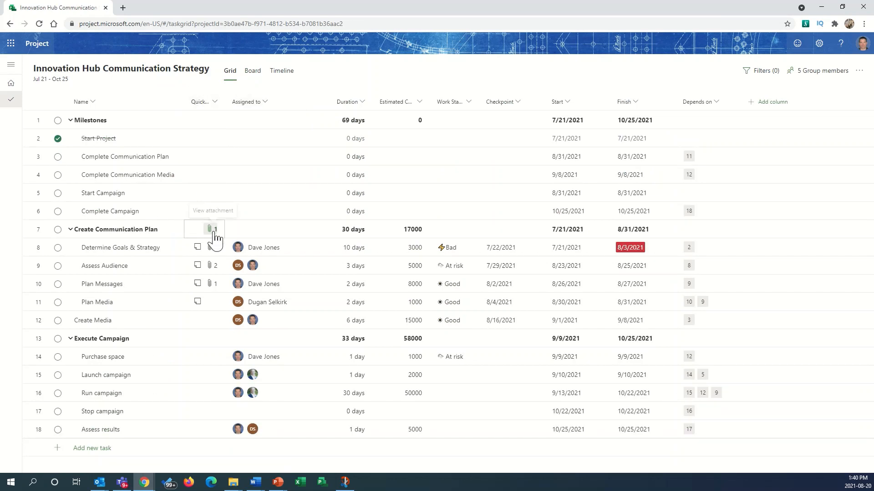
pyautogui.click(198, 266)
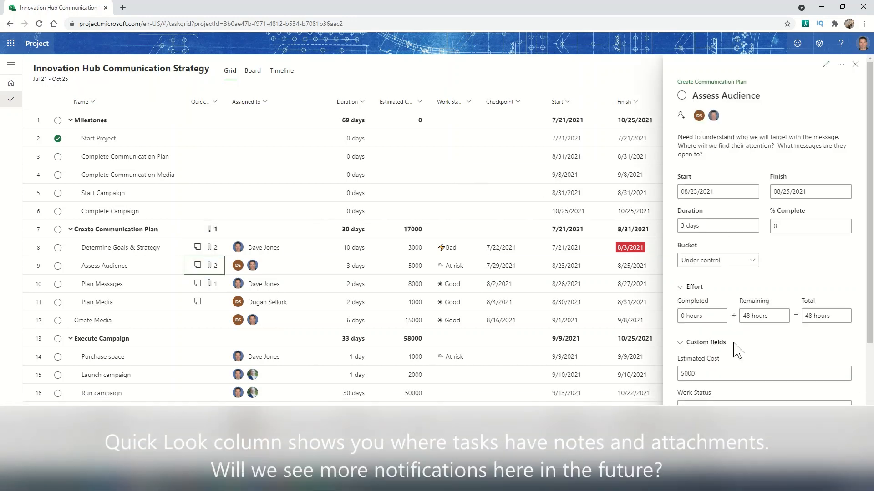
pyautogui.scroll(-3, 737, 356)
pyautogui.scroll(-1, 737, 356)
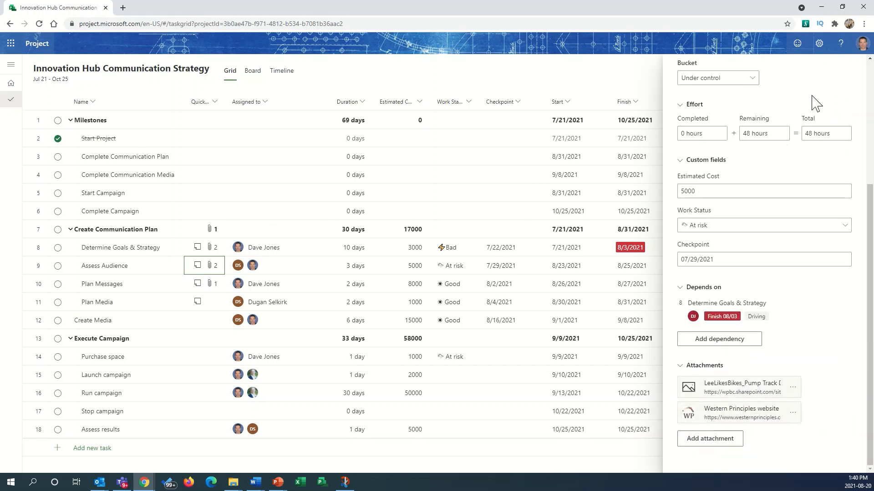
pyautogui.scroll(5, 812, 98)
pyautogui.click(859, 68)
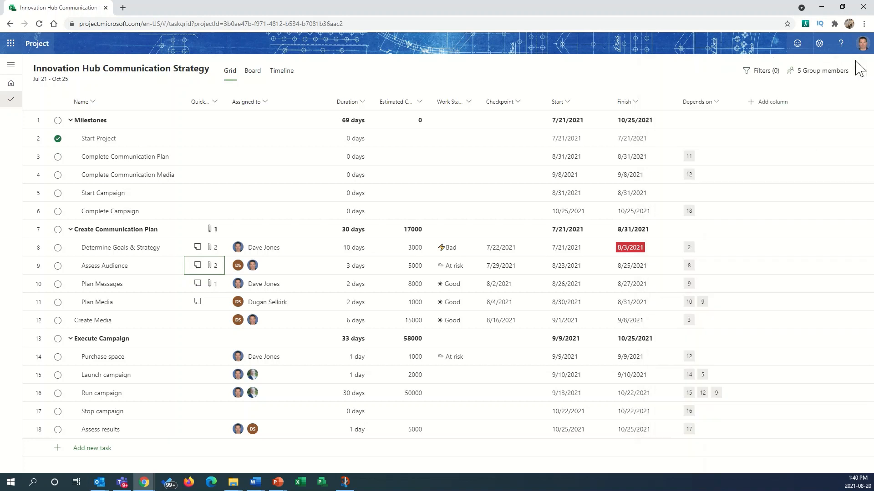
# Step: Open the Create Media task's details and add the note "We will create advertising media for this campaign."
pyautogui.click(209, 325)
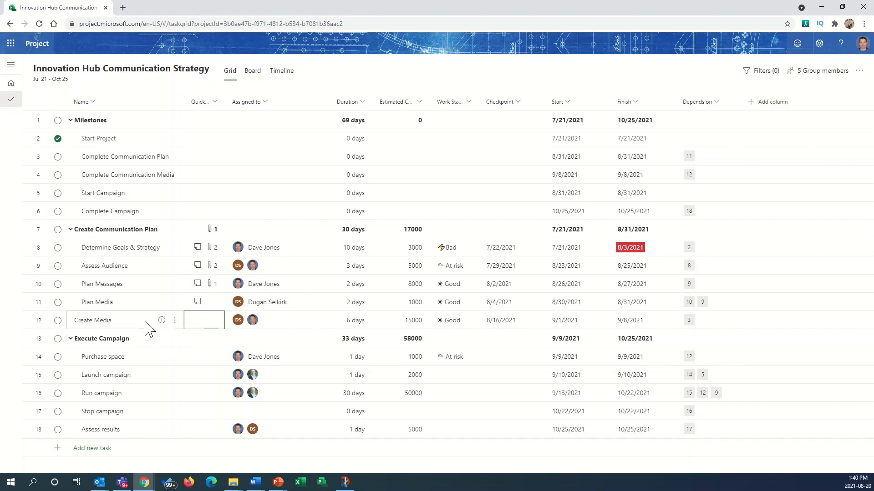
pyautogui.click(162, 321)
pyautogui.click(161, 321)
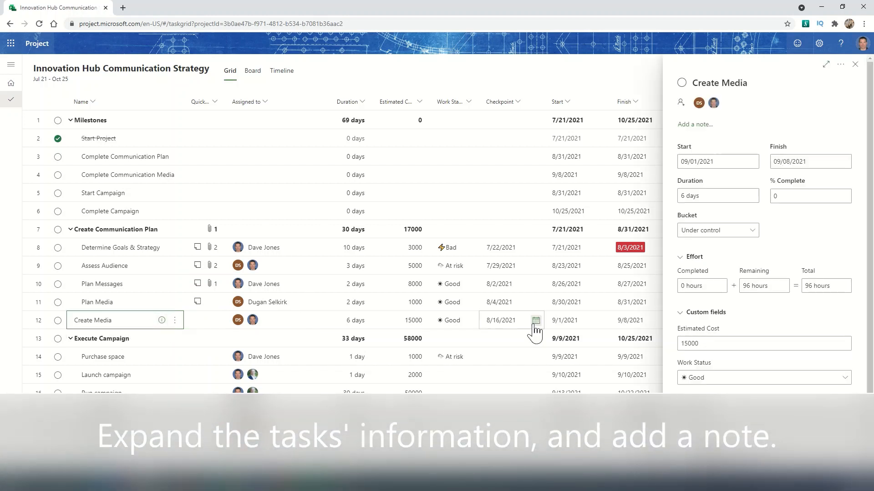
pyautogui.click(708, 122)
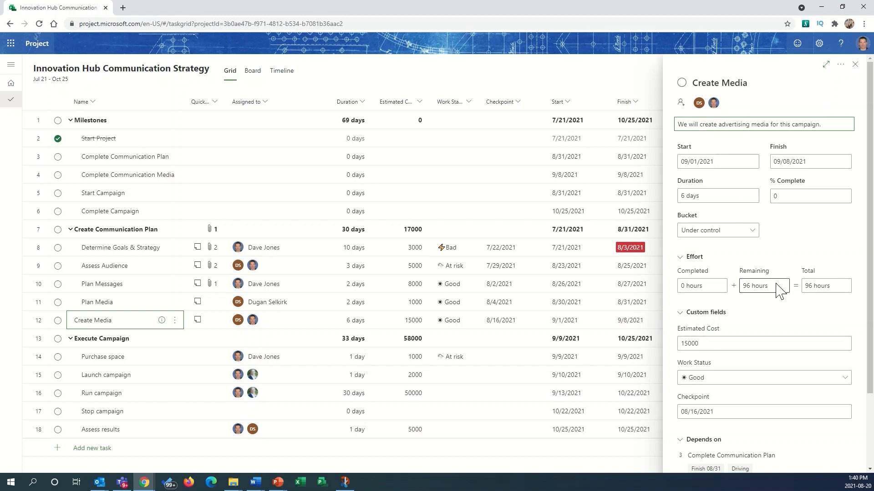
pyautogui.scroll(-2, 776, 289)
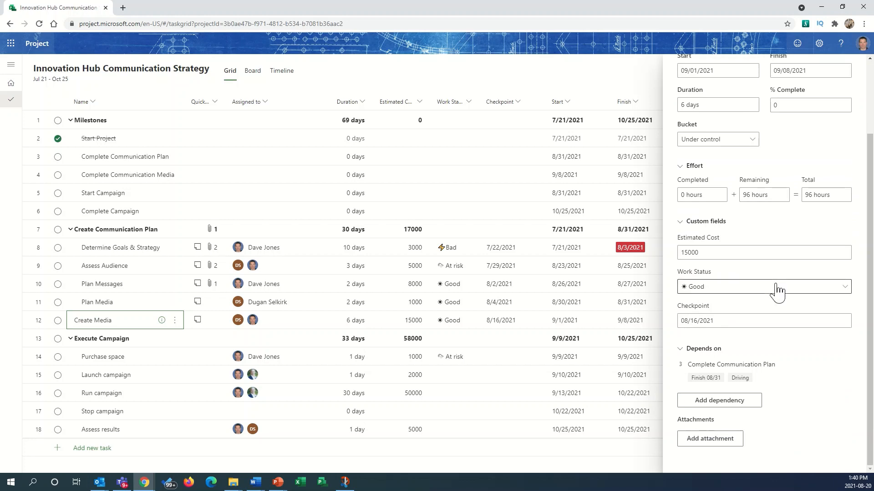
pyautogui.click(720, 444)
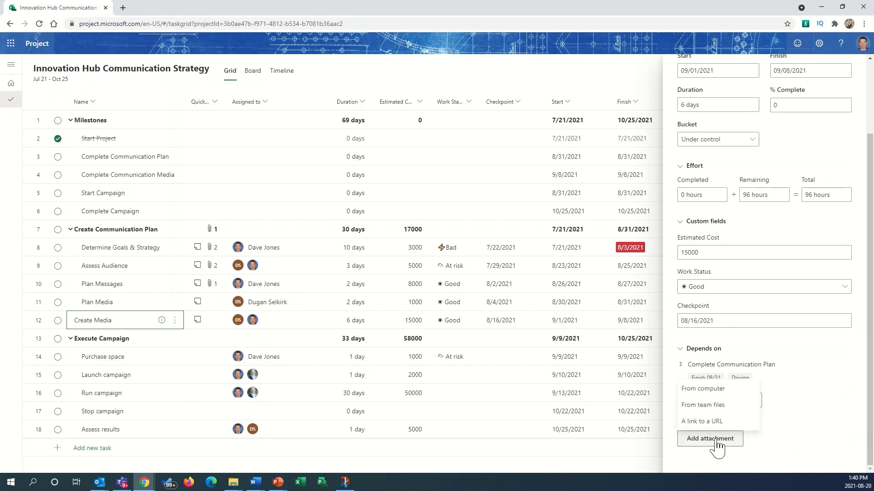
pyautogui.click(712, 423)
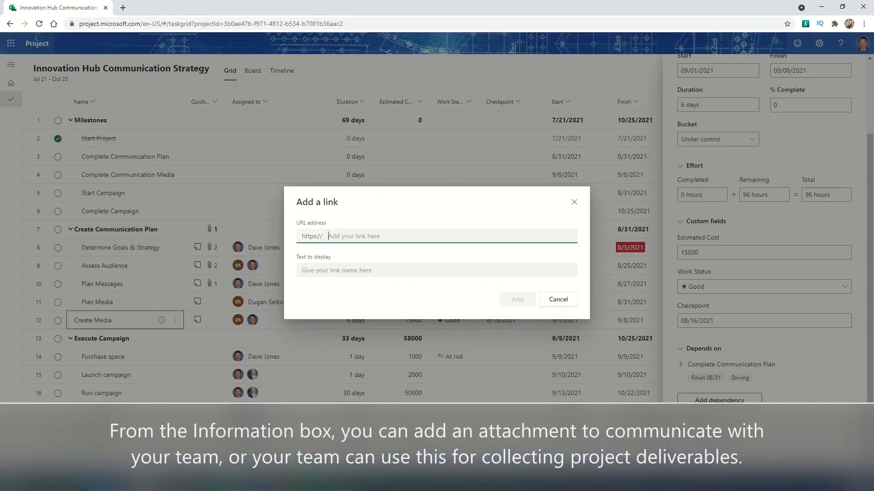
pyautogui.write('www.westernprinciples.com')
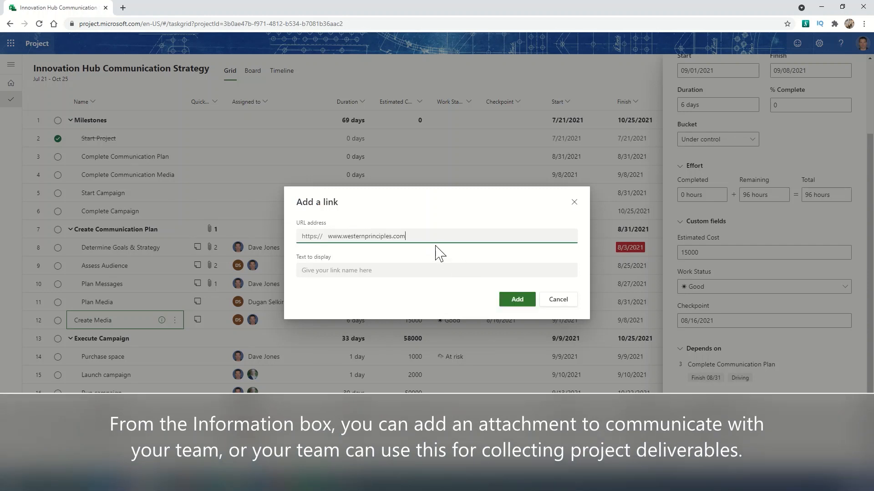
pyautogui.press('Tab')
pyautogui.write('West')
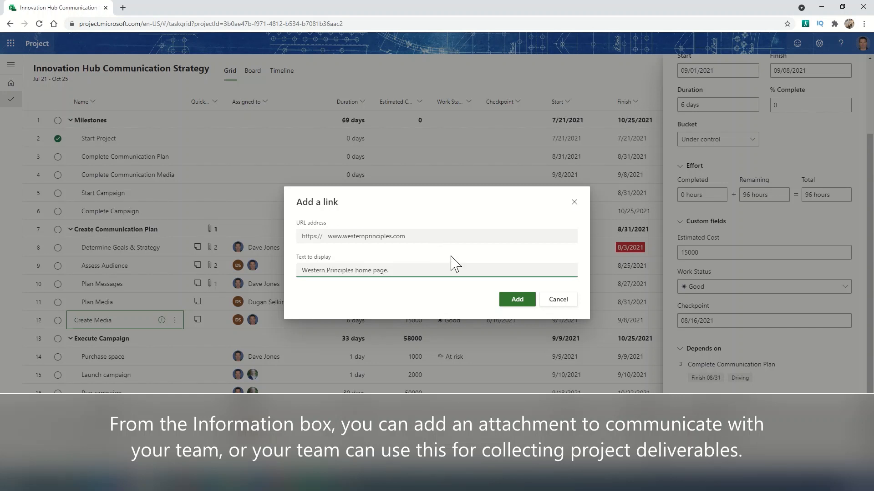
pyautogui.click(514, 301)
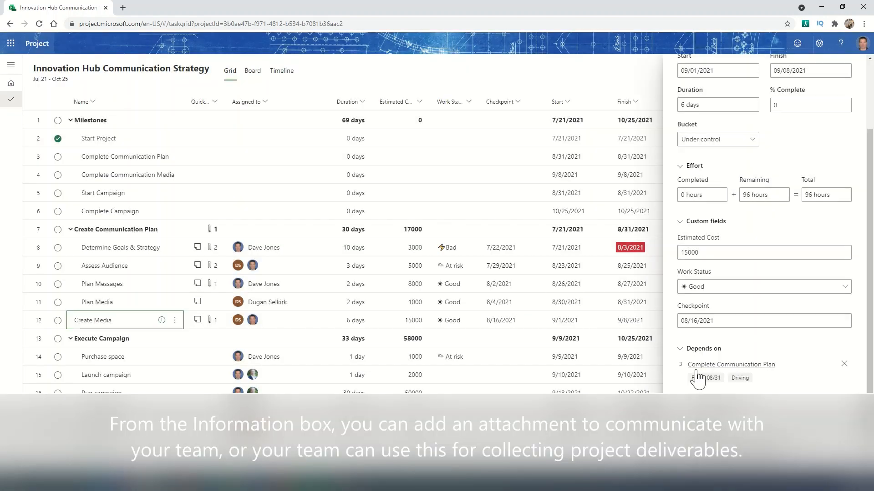
# Step: Attach samplecharter.doc from the team files to the Create Media task and close its details
pyautogui.scroll(-1, 697, 378)
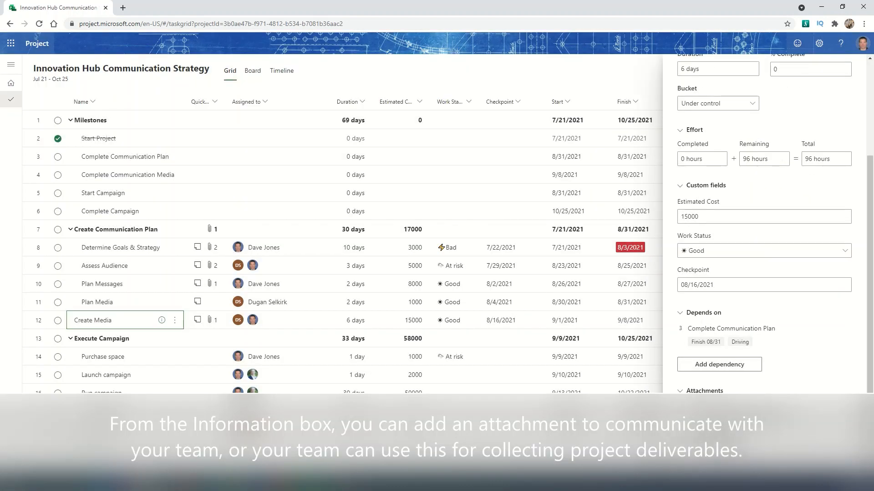
pyautogui.click(710, 439)
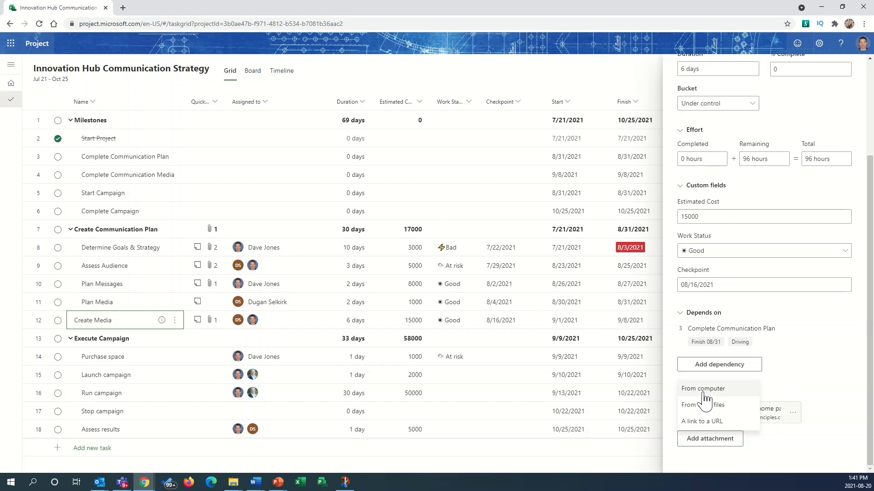
pyautogui.click(703, 405)
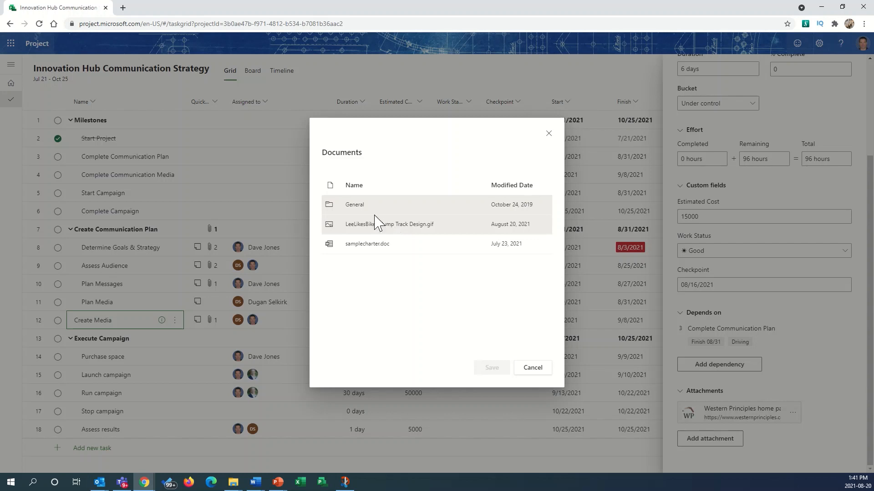
pyautogui.click(370, 248)
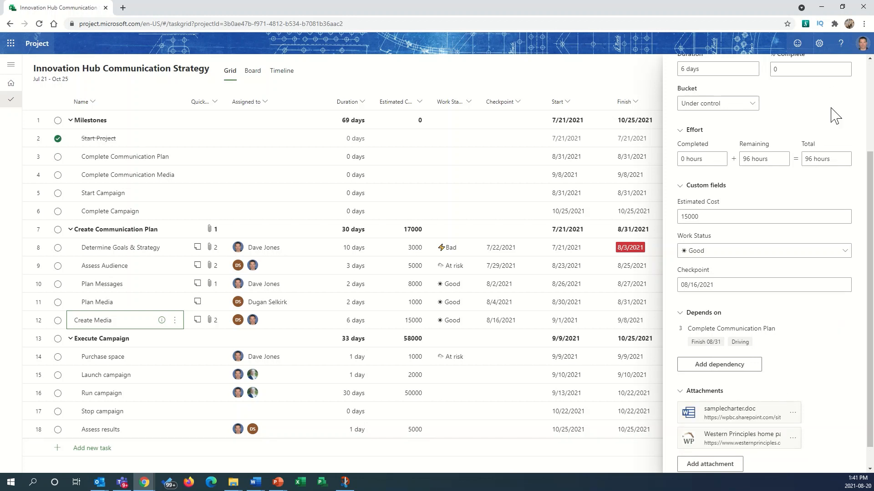
pyautogui.scroll(3, 835, 116)
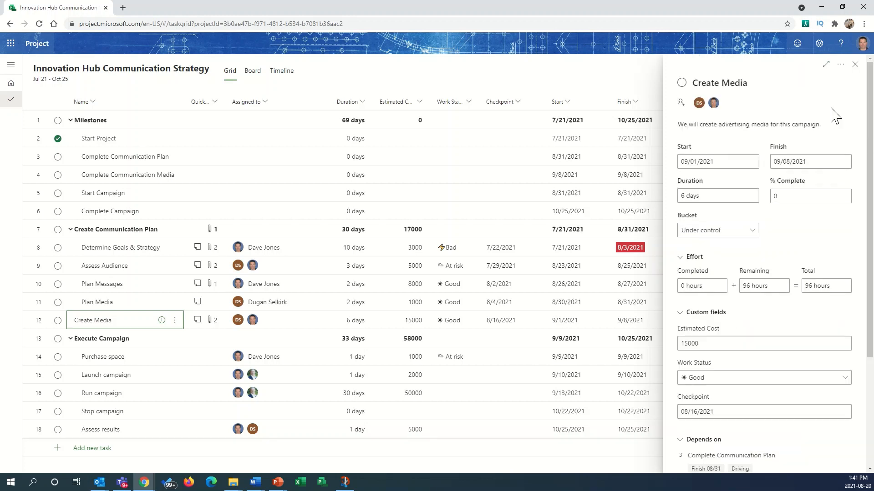
pyautogui.click(855, 65)
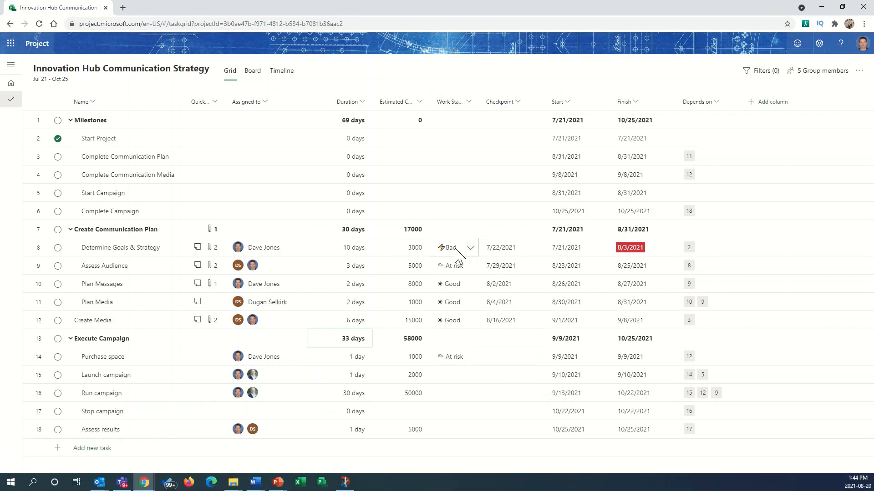
# Step: Start a new custom column of type Choice and name the field "Status Icon"
pyautogui.click(771, 106)
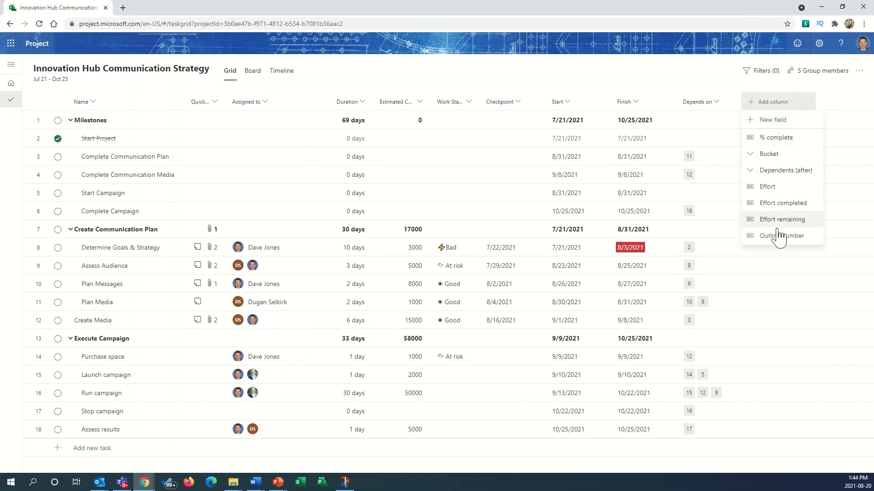
pyautogui.click(764, 119)
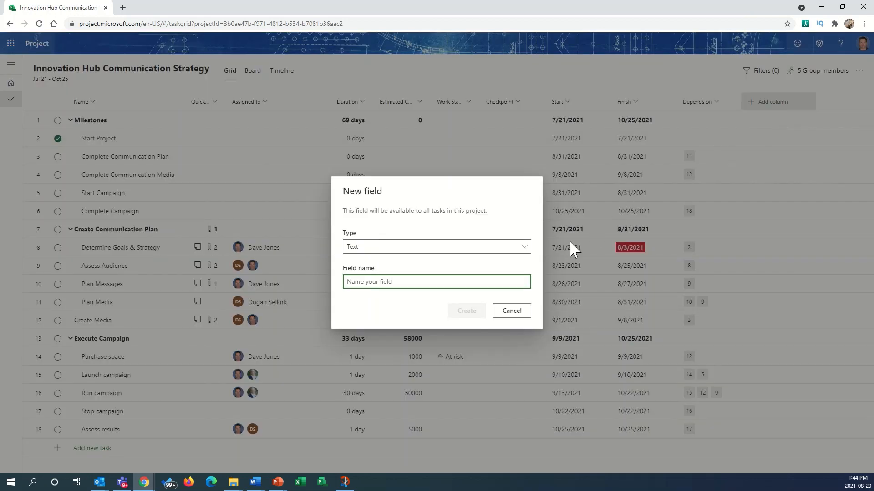
pyautogui.click(525, 248)
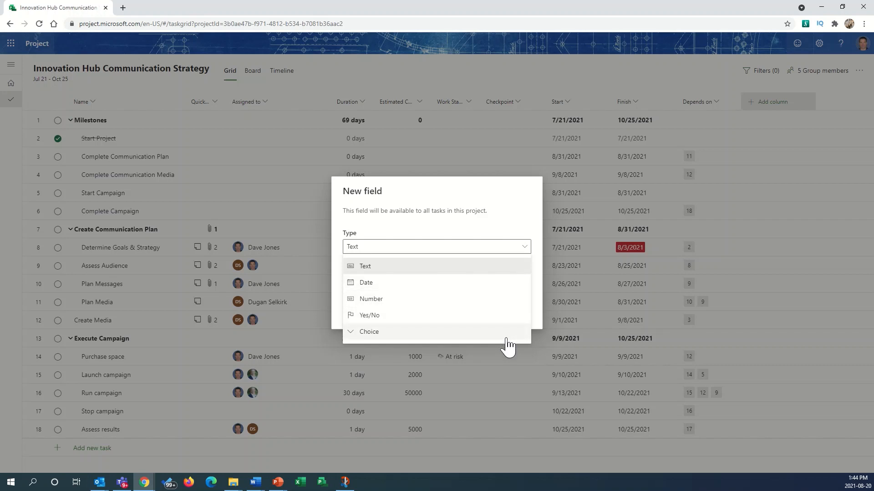
pyautogui.click(459, 335)
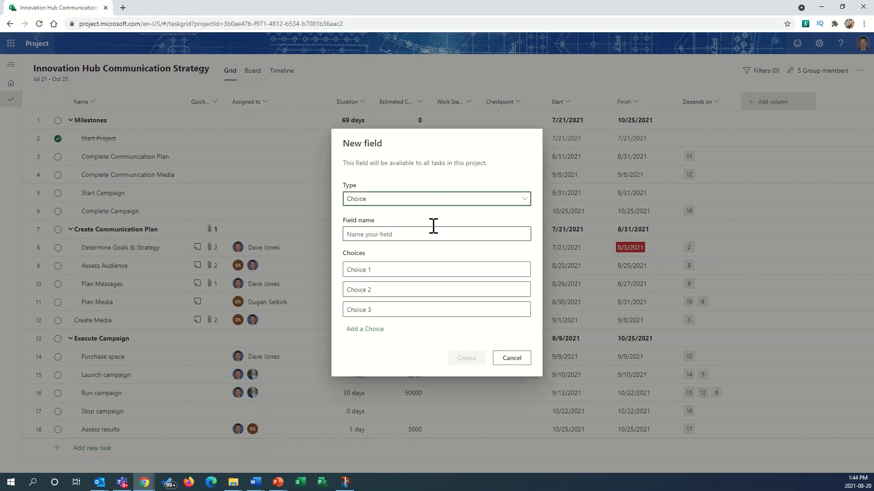
pyautogui.click(448, 203)
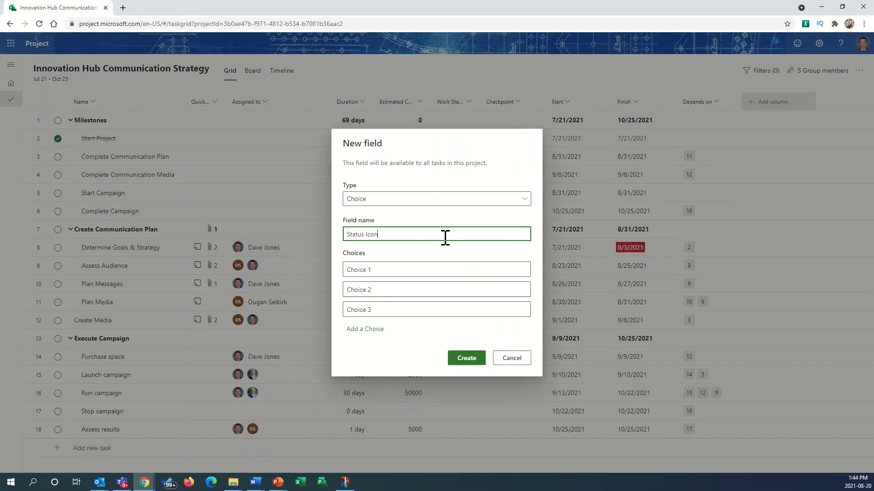
# Step: Define the first choice of the Status Icon field as the hammer and wrench emoji followed by "Being Worked"
pyautogui.click(430, 273)
pyautogui.press('super+semicolon')
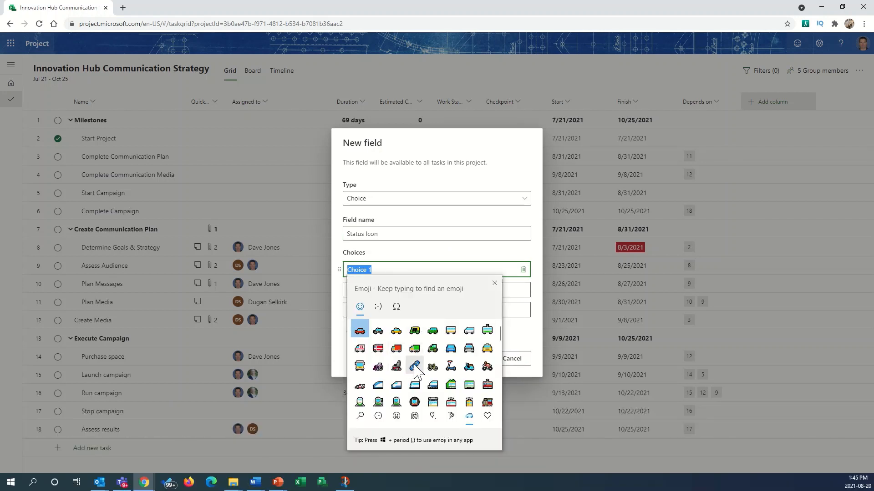
pyautogui.scroll(-5, 414, 373)
pyautogui.scroll(-3, 415, 386)
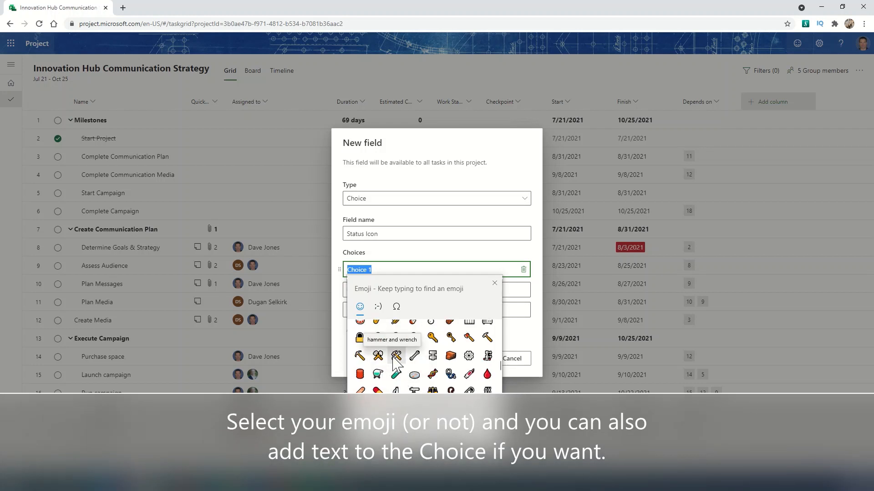
pyautogui.click(394, 356)
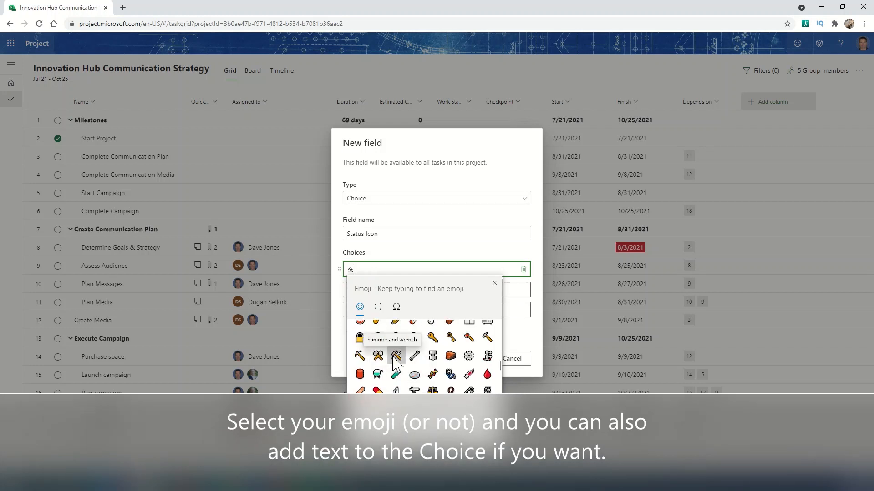
pyautogui.click(384, 269)
pyautogui.write('Being Worked')
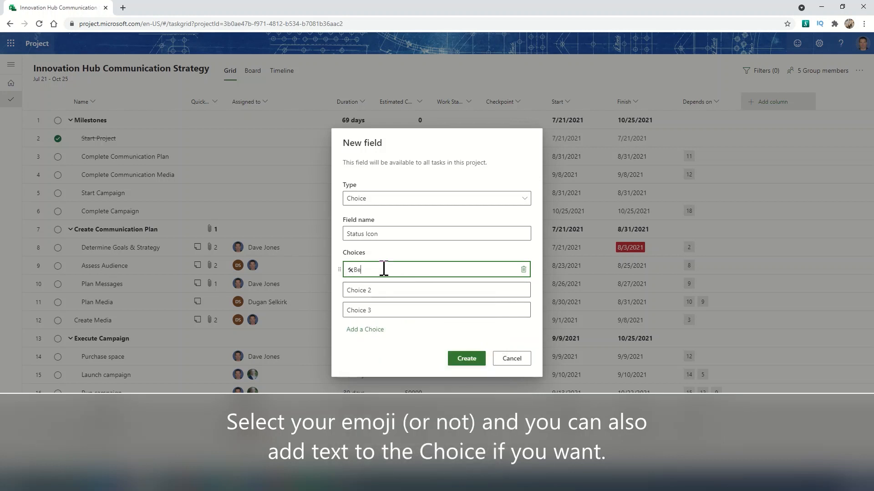
pyautogui.click(353, 270)
# Step: Define the second choice as the firecracker emoji followed by "Trouble" and create the Status Icon field
pyautogui.click(361, 290)
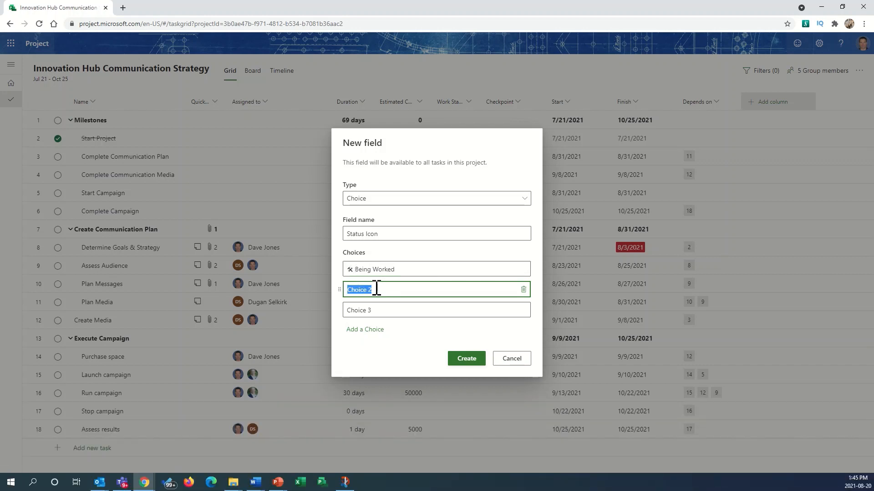
pyautogui.press('BackSpace')
pyautogui.press('super+period')
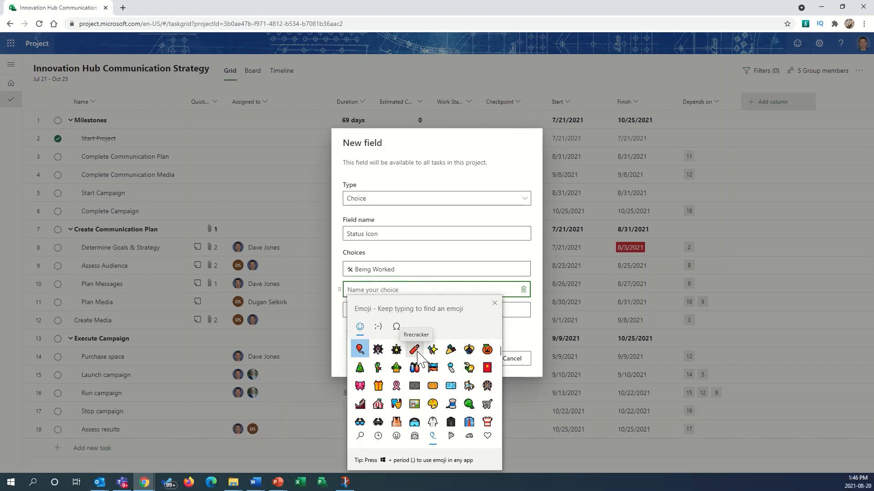
pyautogui.click(414, 350)
pyautogui.write('Trouble')
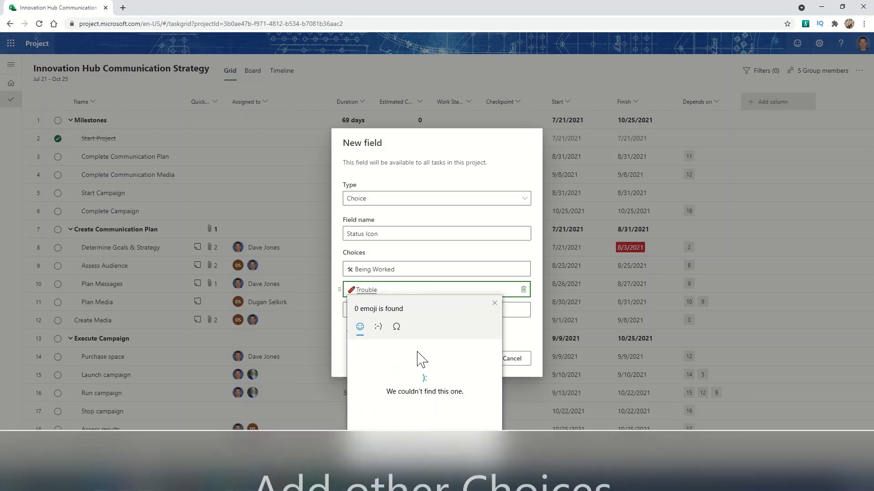
pyautogui.click(495, 303)
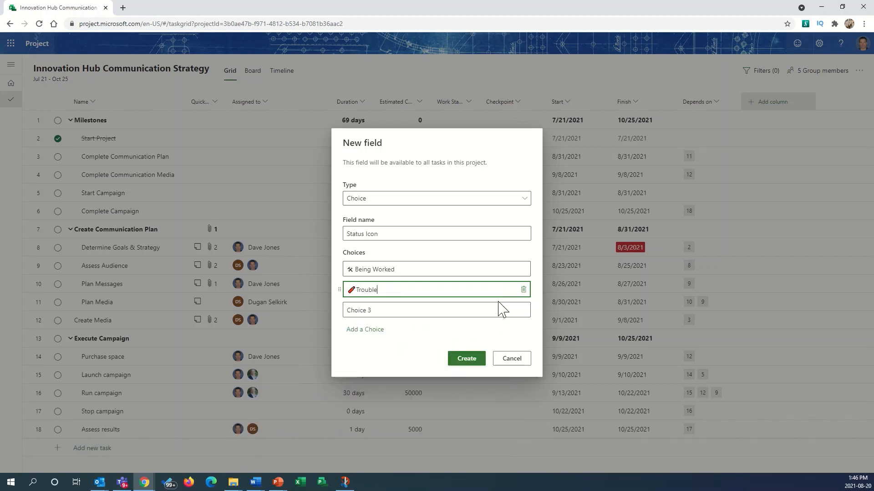
pyautogui.click(471, 362)
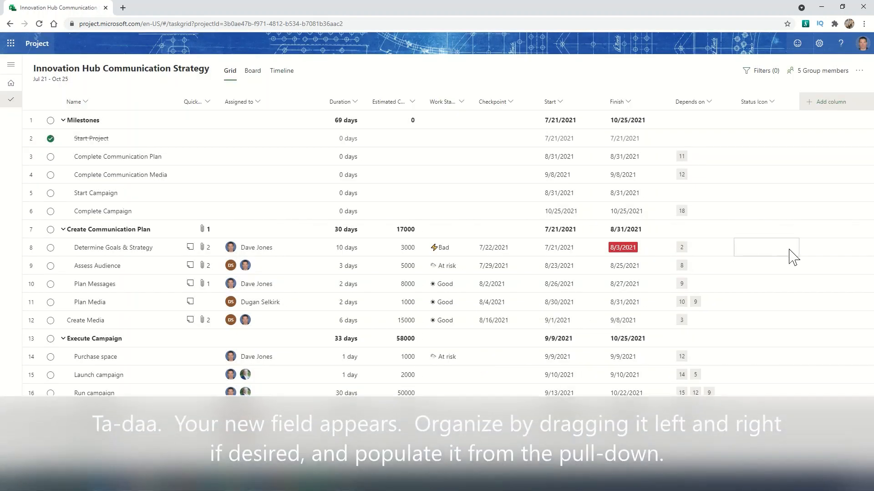
# Step: Set the Status Icon to Trouble for Determine Goals & Strategy and to Being Worked for Assess Audience
pyautogui.click(790, 249)
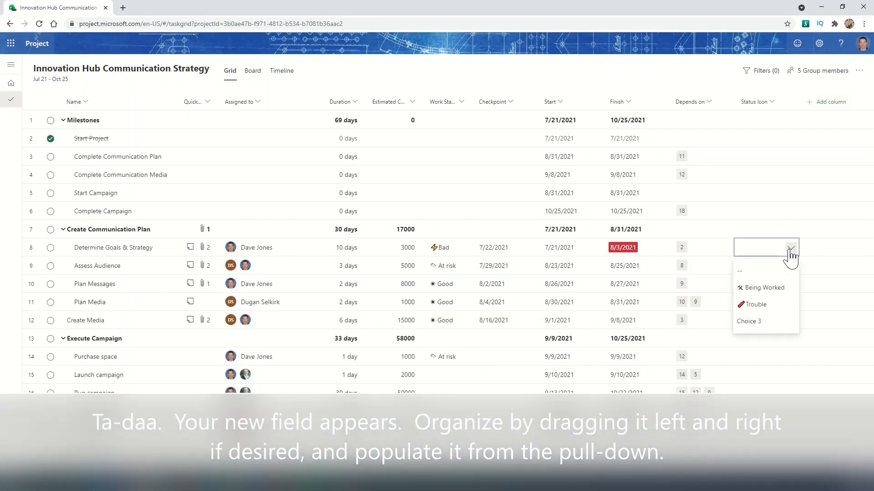
pyautogui.click(770, 308)
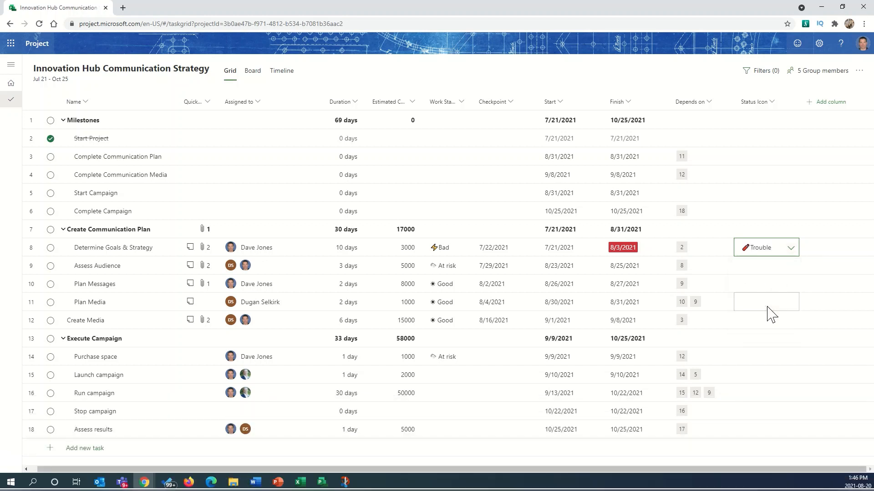
pyautogui.click(792, 270)
pyautogui.click(792, 266)
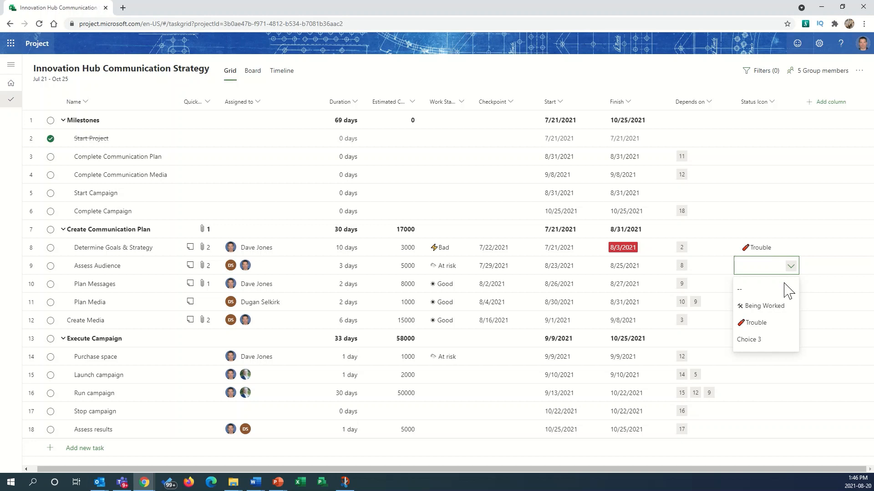
pyautogui.click(771, 307)
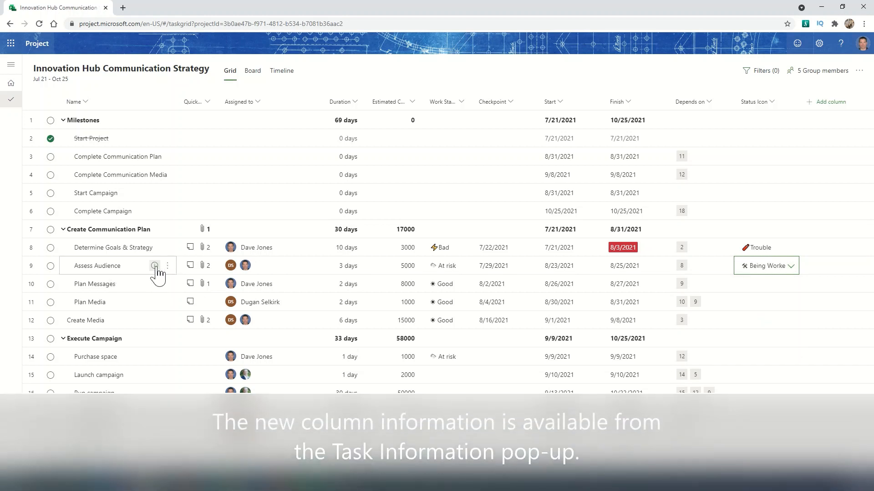
# Step: Open the Assess Audience task's details and change its Status Icon custom field to Trouble
pyautogui.click(154, 266)
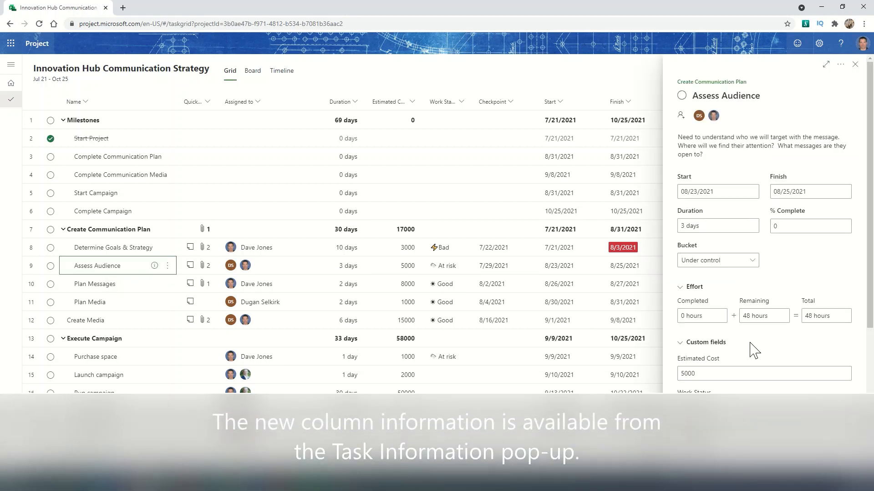
pyautogui.scroll(-3, 753, 348)
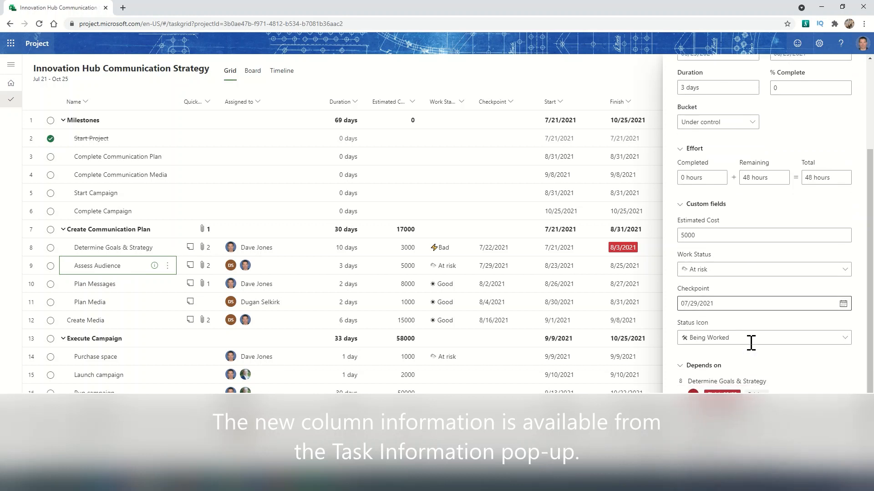
pyautogui.click(844, 342)
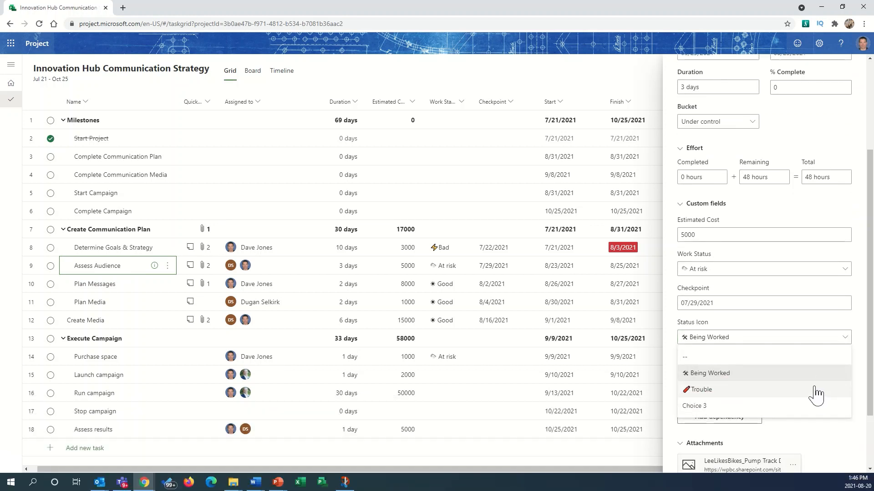
pyautogui.click(813, 391)
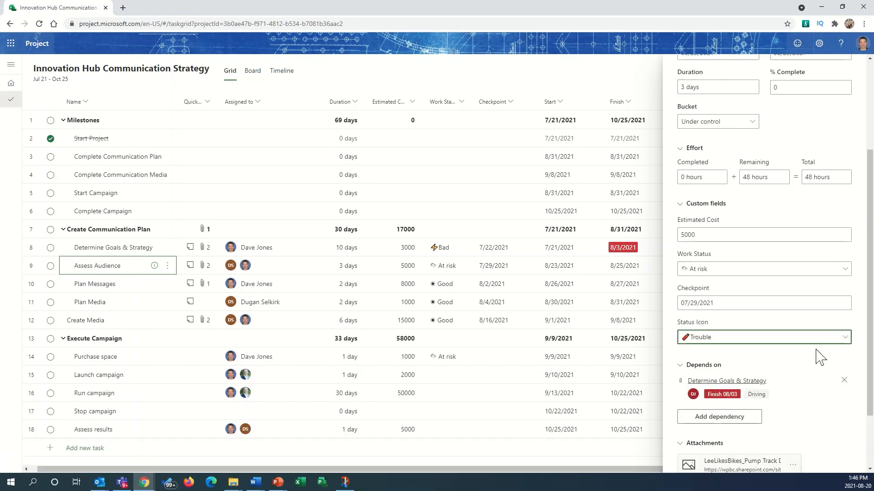
pyautogui.scroll(3, 819, 132)
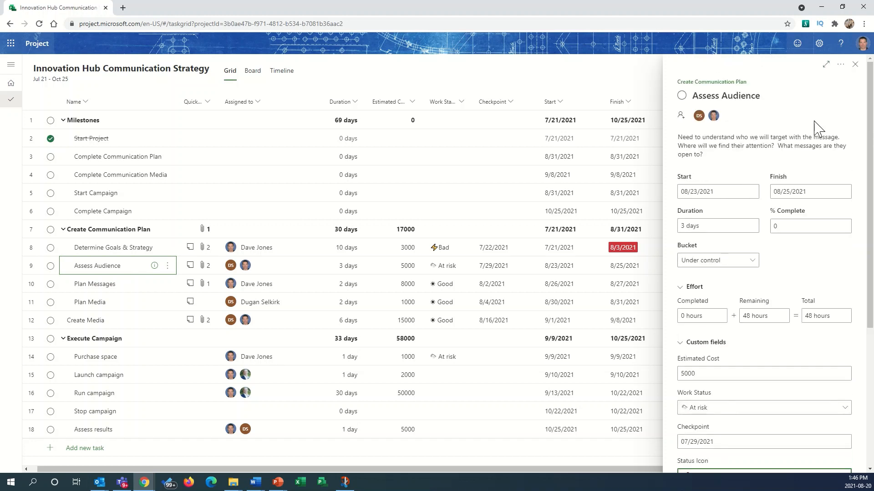
# Step: Close the Assess Audience task's details
pyautogui.click(855, 64)
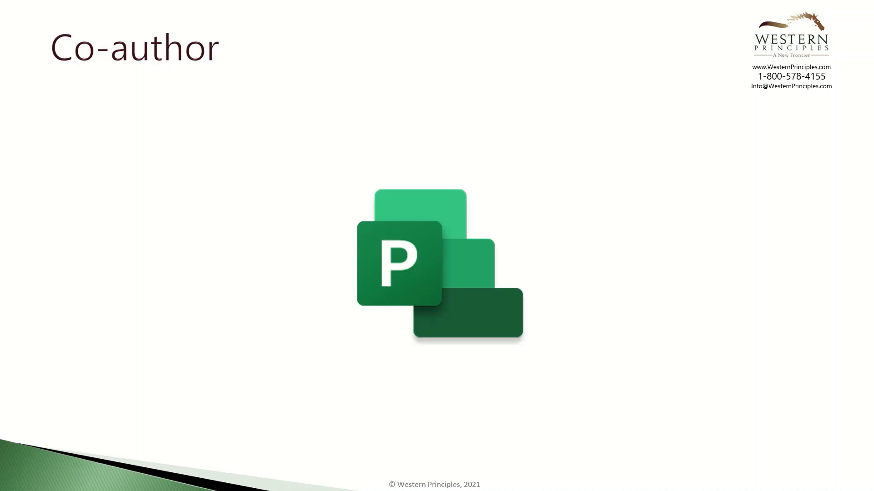
pyautogui.press('Right')
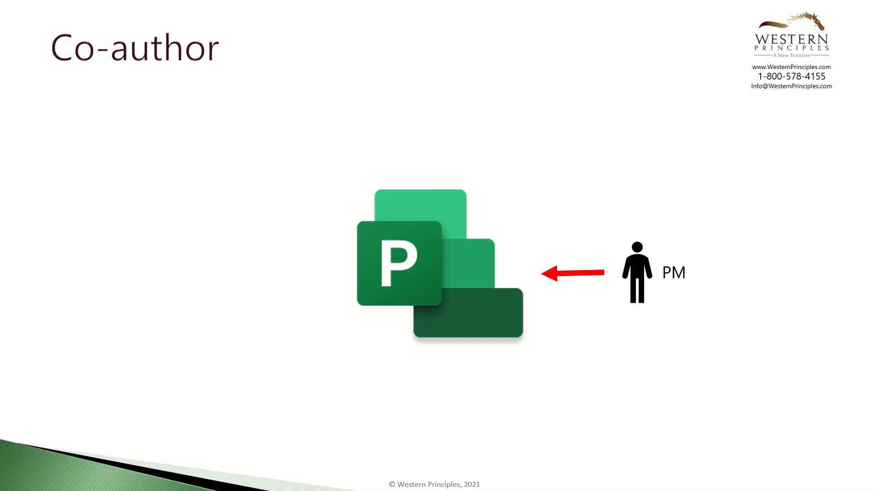
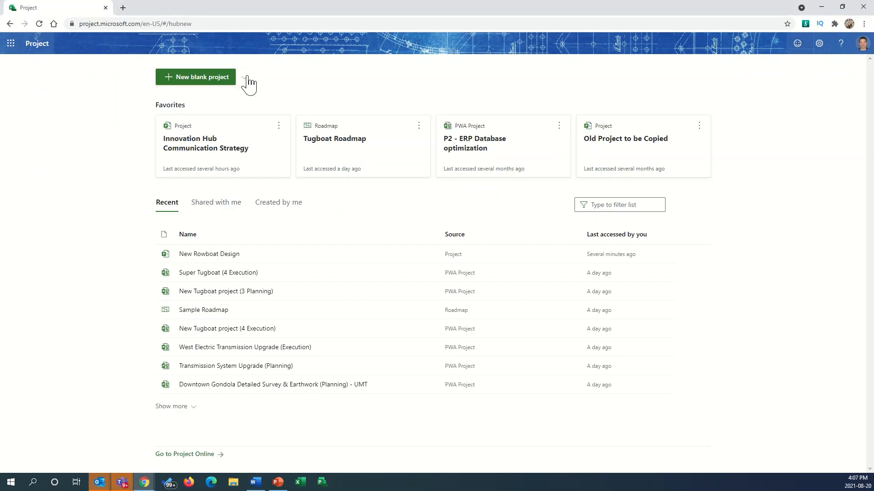
# Step: Start an import from Project desktop and check Microsoft's support article for the features that don't migrate
pyautogui.click(247, 81)
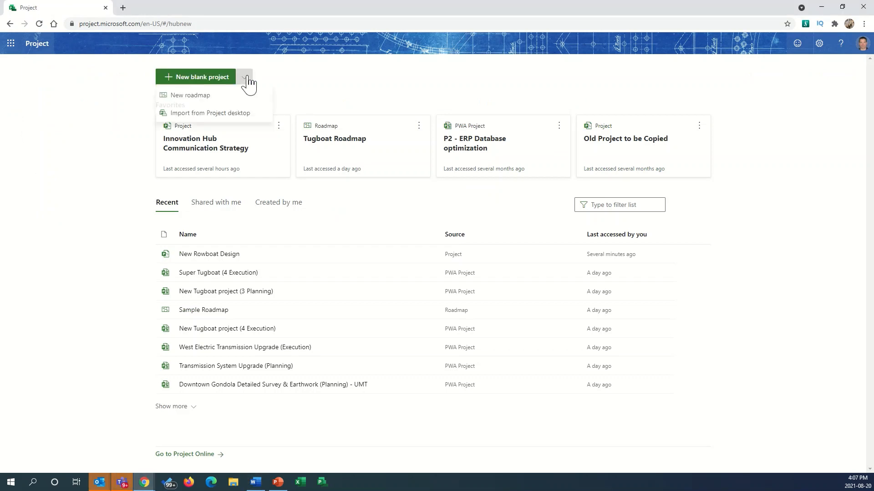
pyautogui.click(234, 120)
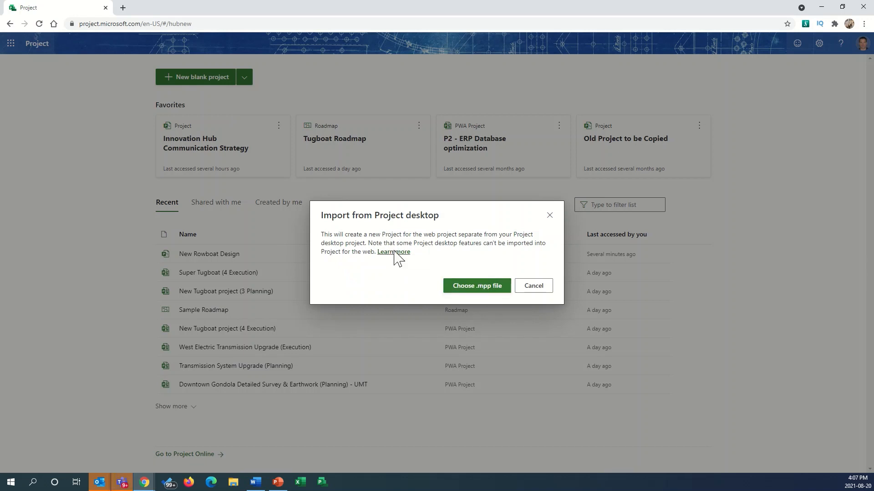
pyautogui.click(394, 252)
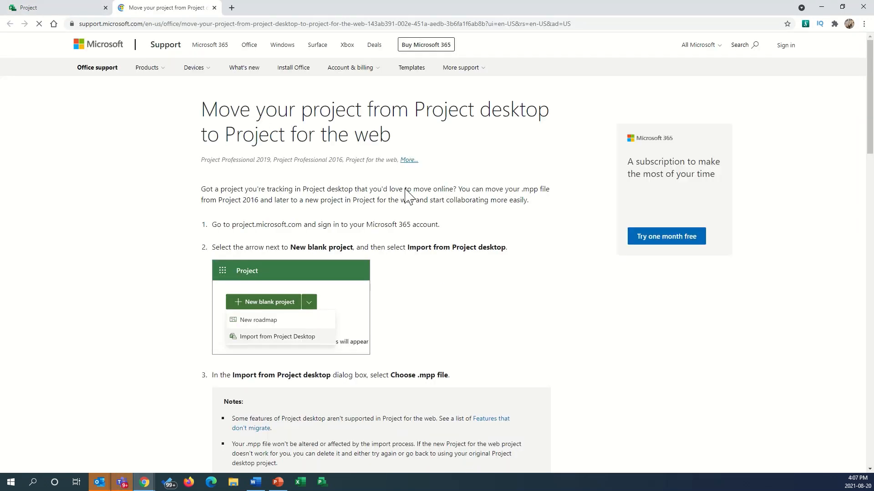
pyautogui.scroll(-3, 428, 207)
pyautogui.scroll(-2, 430, 212)
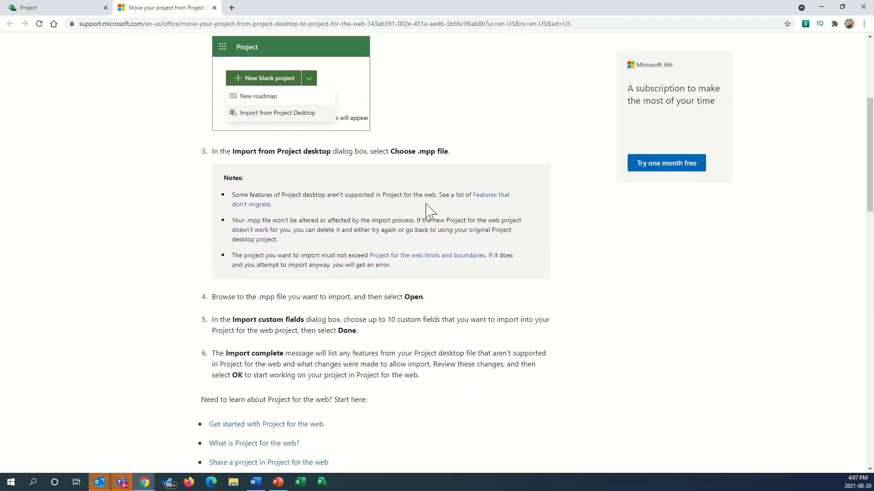
pyautogui.click(492, 198)
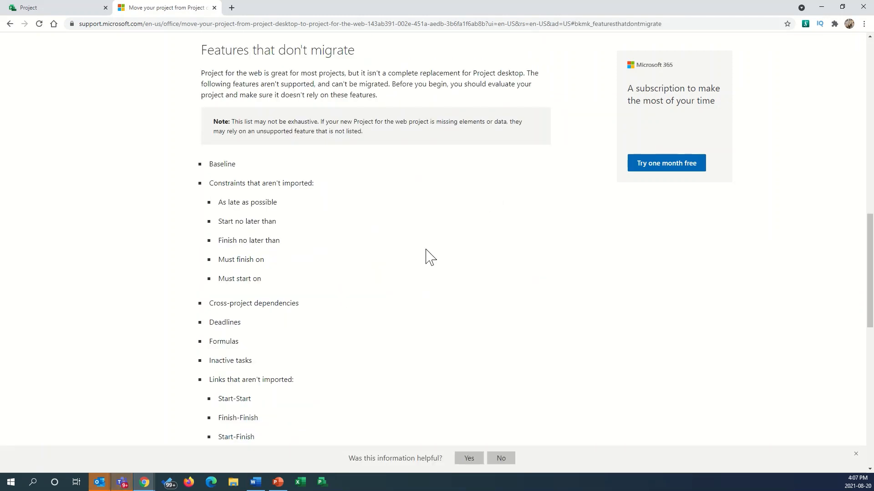
pyautogui.scroll(-1, 423, 277)
pyautogui.scroll(-4, 423, 273)
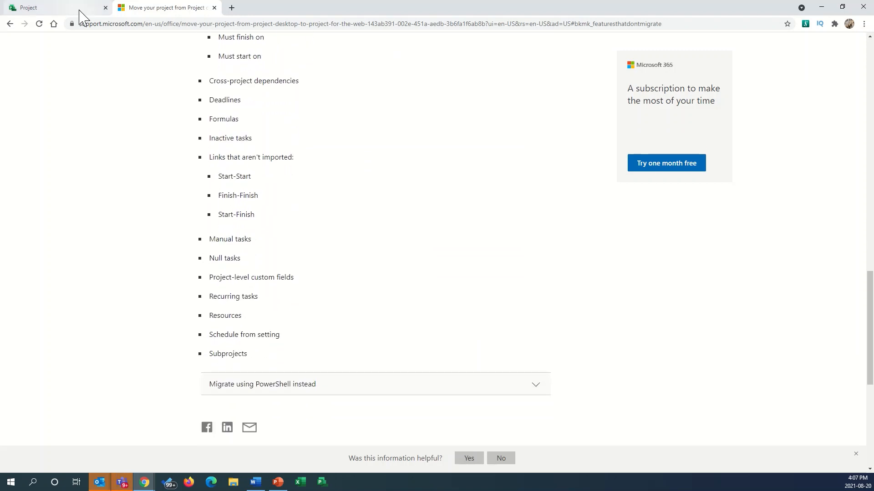
pyautogui.click(214, 8)
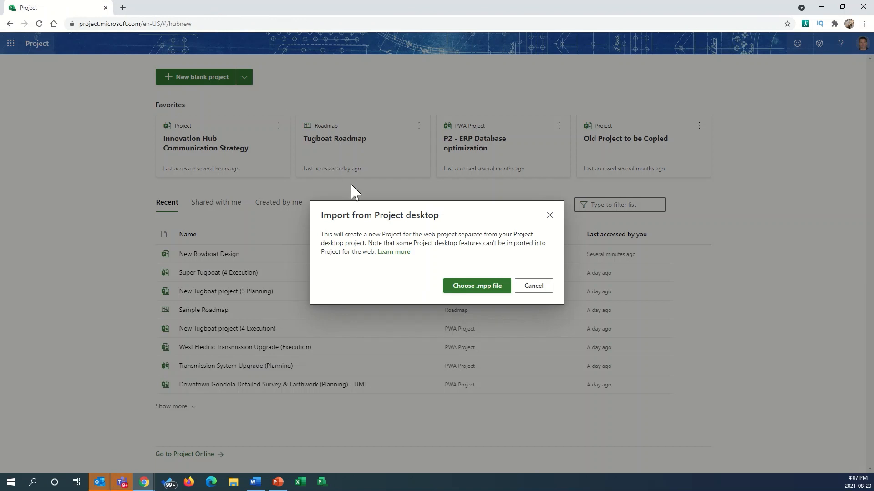
# Step: Import the PMI SDLC Bob's Shed .mpp file as a new project and accept the import summary
pyautogui.click(474, 290)
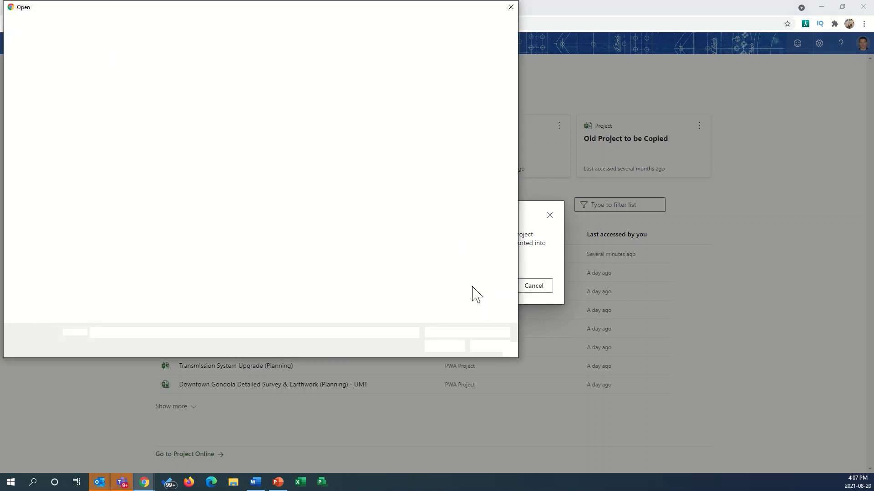
pyautogui.click(489, 346)
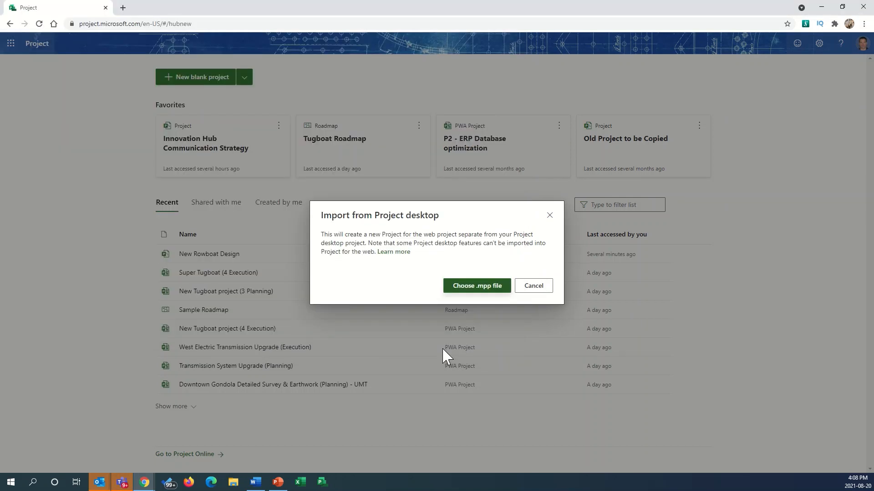
pyautogui.click(533, 287)
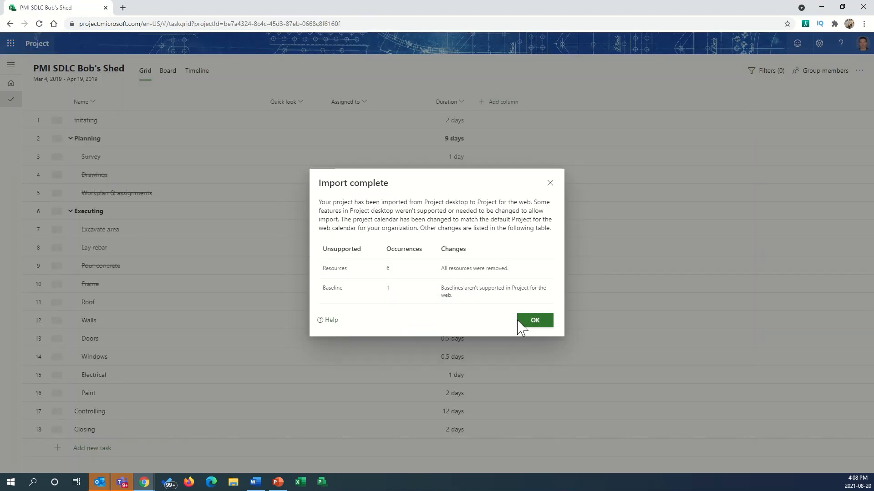
pyautogui.click(535, 322)
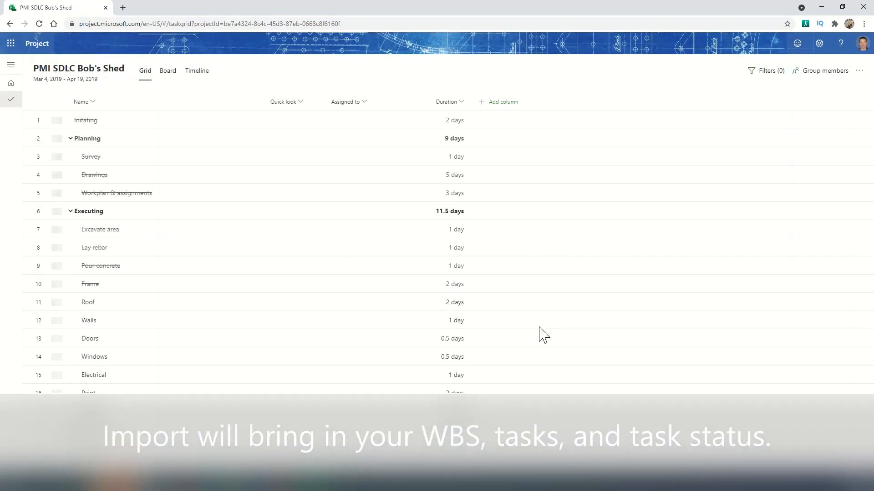
# Step: Examine the imported PMI SDLC Bob's Shed schedule as a timeline
pyautogui.click(198, 73)
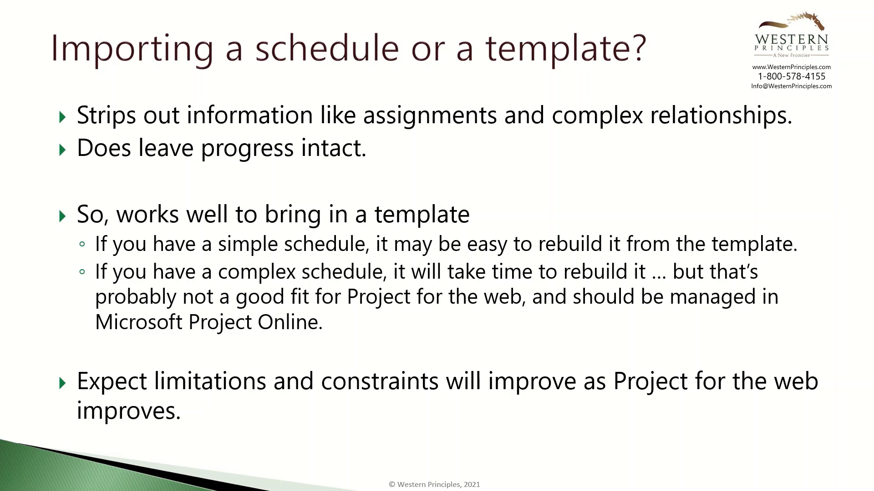
pyautogui.hotkey('alt', 'Tab')
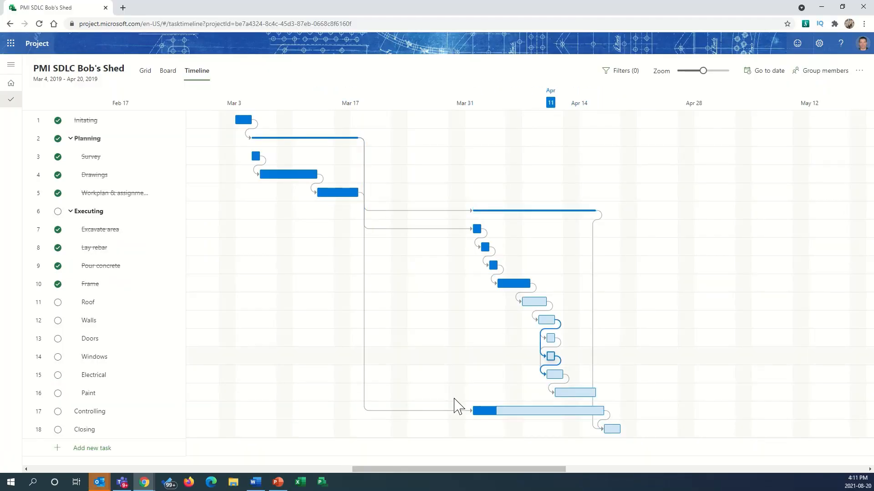
pyautogui.moveTo(431, 468)
pyautogui.mouseDown()
pyautogui.moveTo(383, 464)
pyautogui.moveTo(437, 453)
pyautogui.mouseUp()
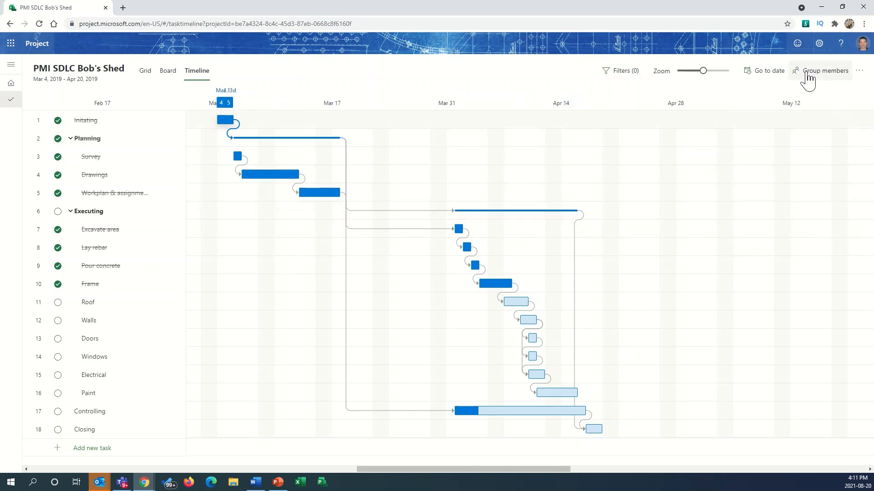
# Step: Export the PMI SDLC Bob's Shed project to Excel and look through the task columns of the exported workbook
pyautogui.click(859, 71)
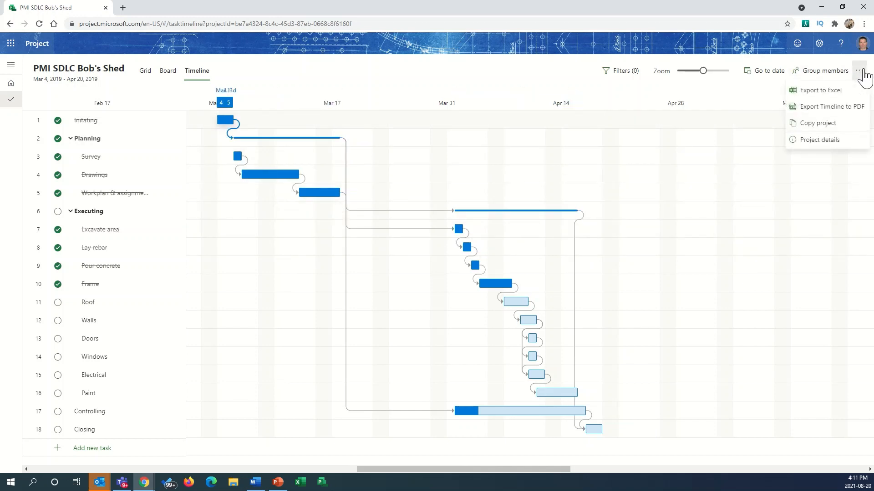
pyautogui.click(825, 94)
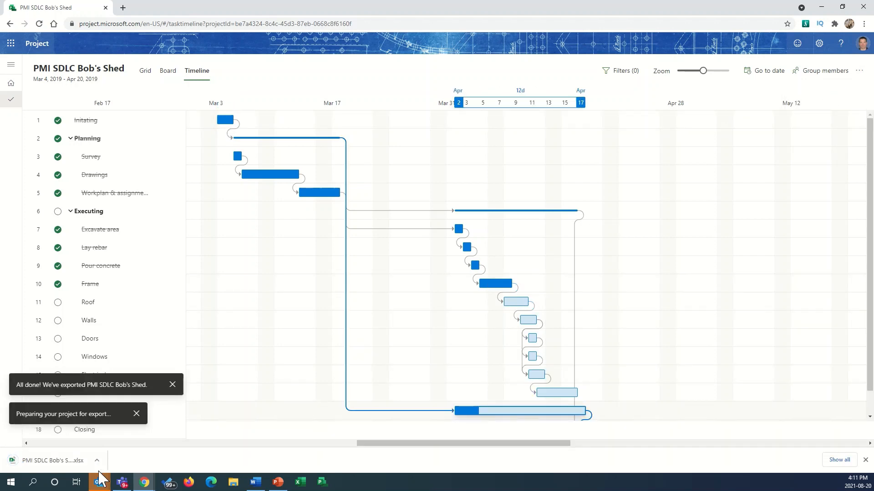
pyautogui.click(97, 461)
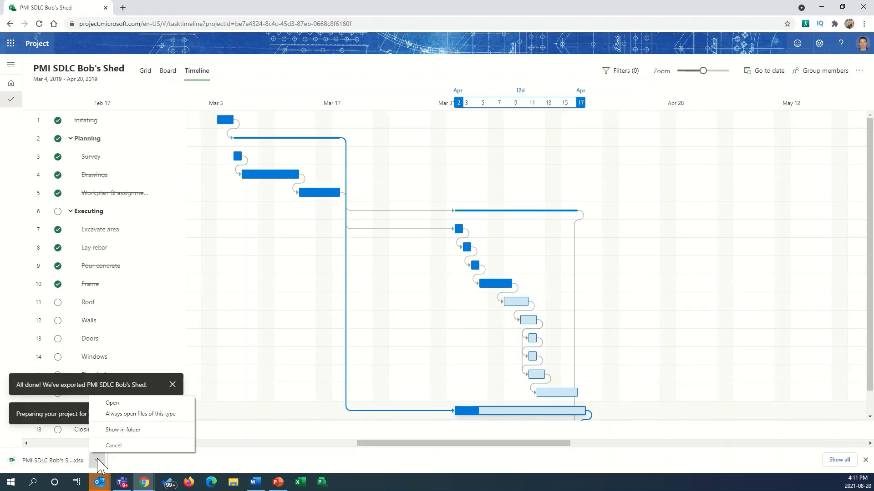
pyautogui.click(114, 404)
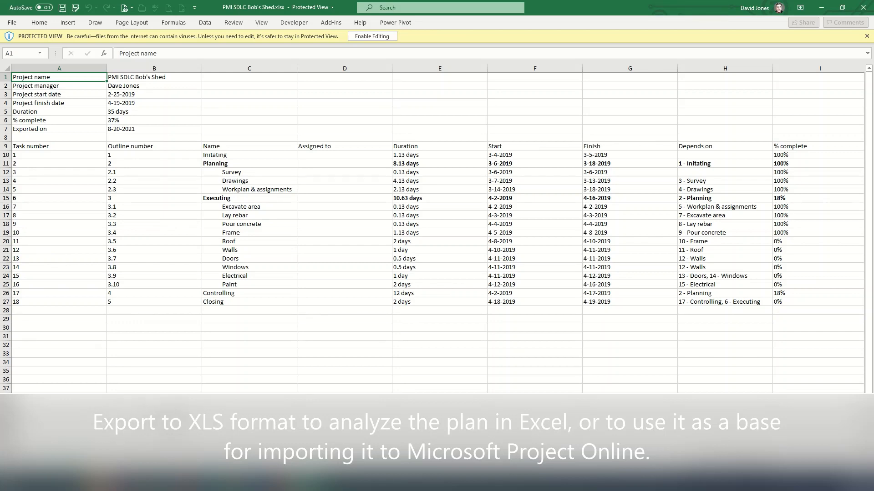
pyautogui.hscroll(8, 437, 228)
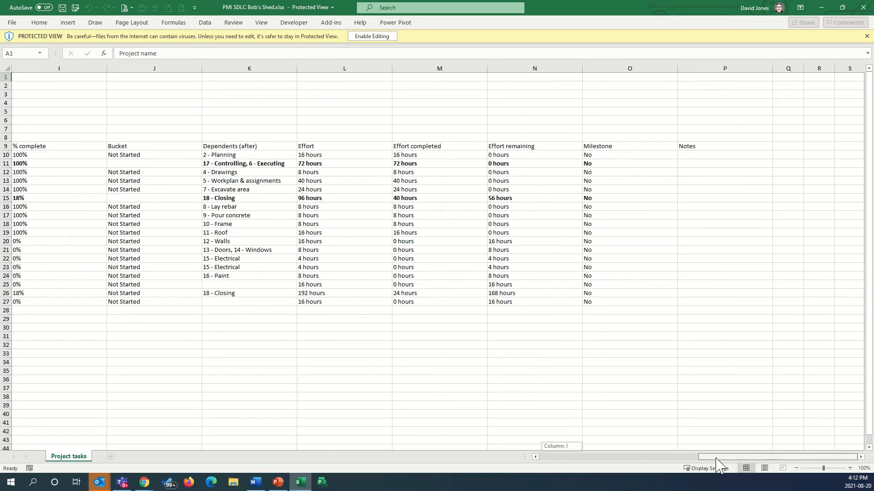
pyautogui.moveTo(717, 462); pyautogui.dragTo(548, 483)
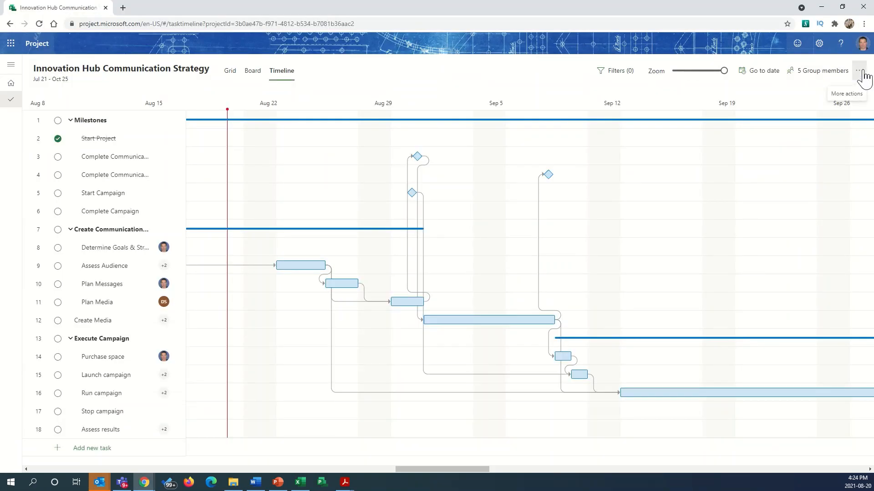
# Step: Export the Innovation Hub Communication Strategy timeline to PDF and look through the pages of the exported file
pyautogui.click(860, 72)
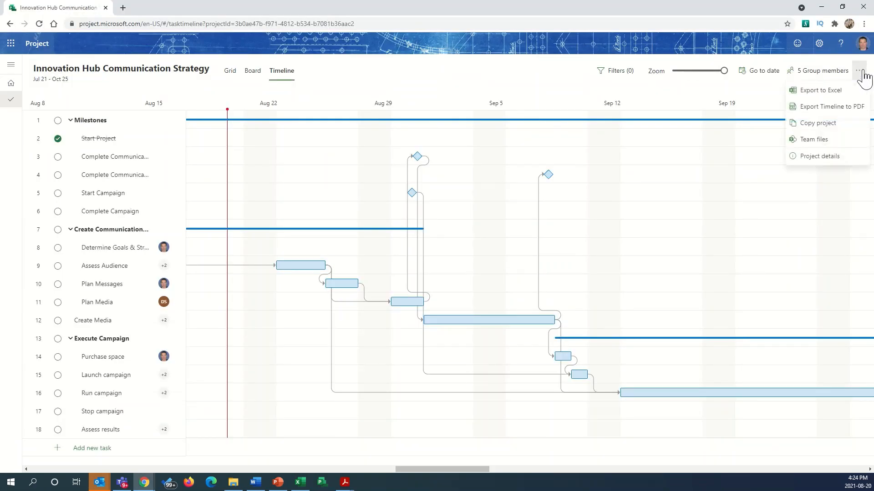
pyautogui.click(849, 108)
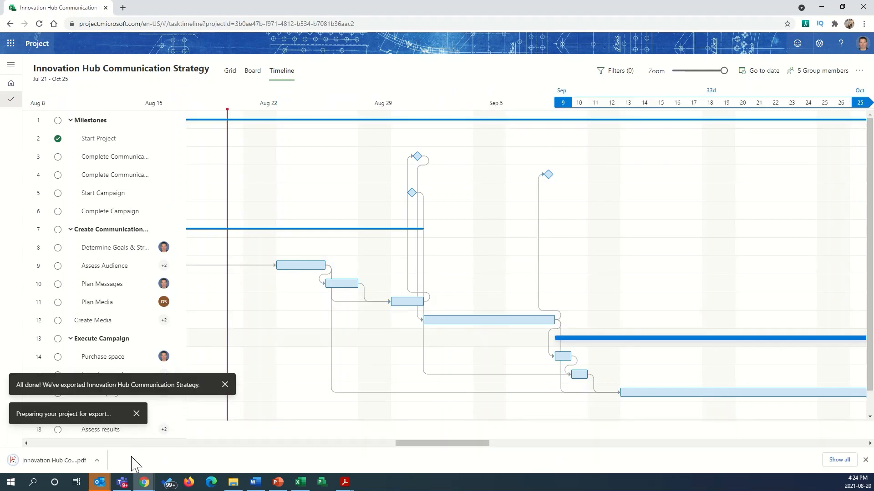
pyautogui.click(97, 460)
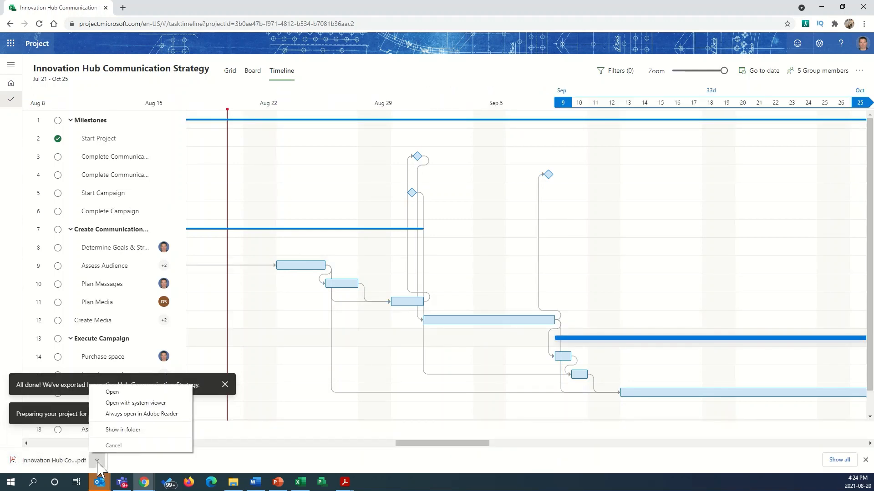
pyautogui.click(125, 392)
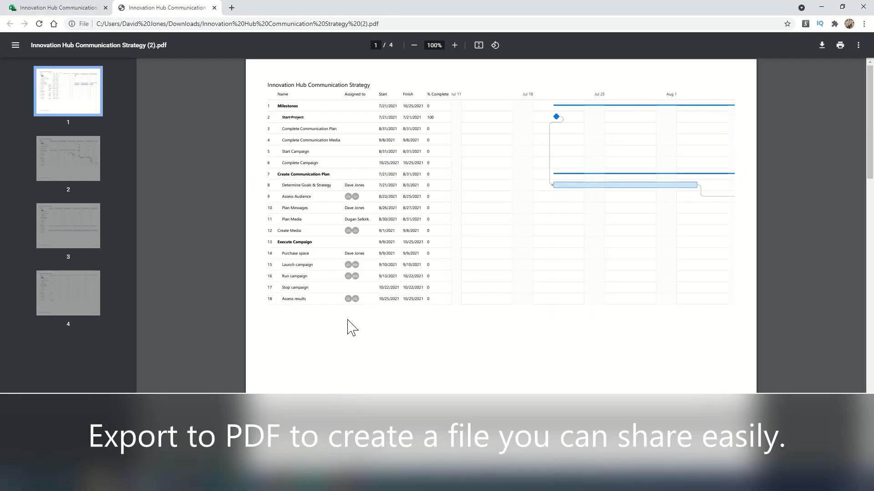
pyautogui.click(68, 148)
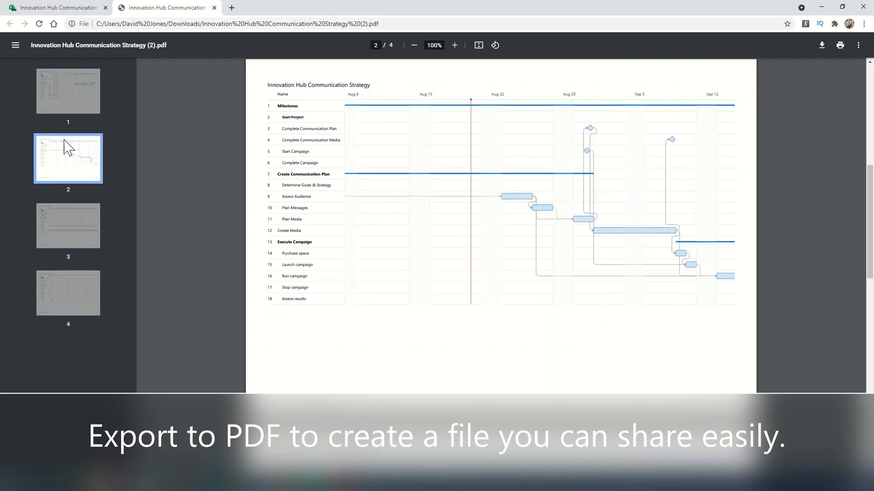
pyautogui.click(58, 230)
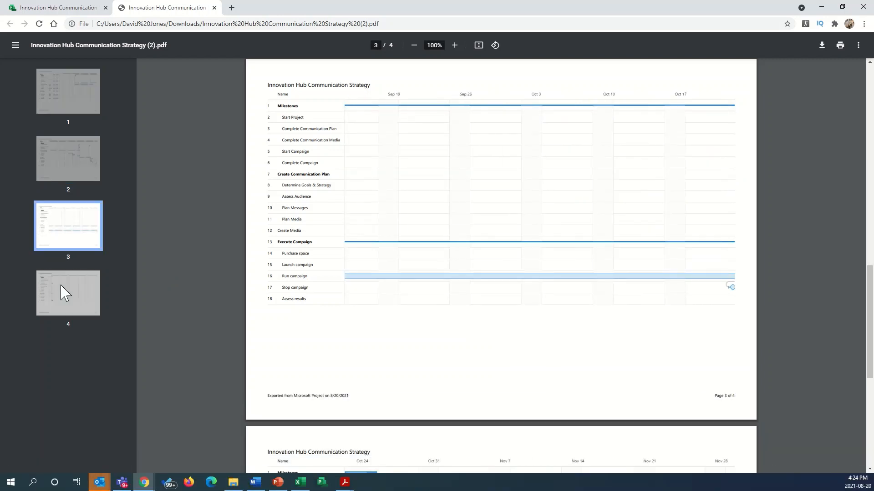
pyautogui.click(65, 298)
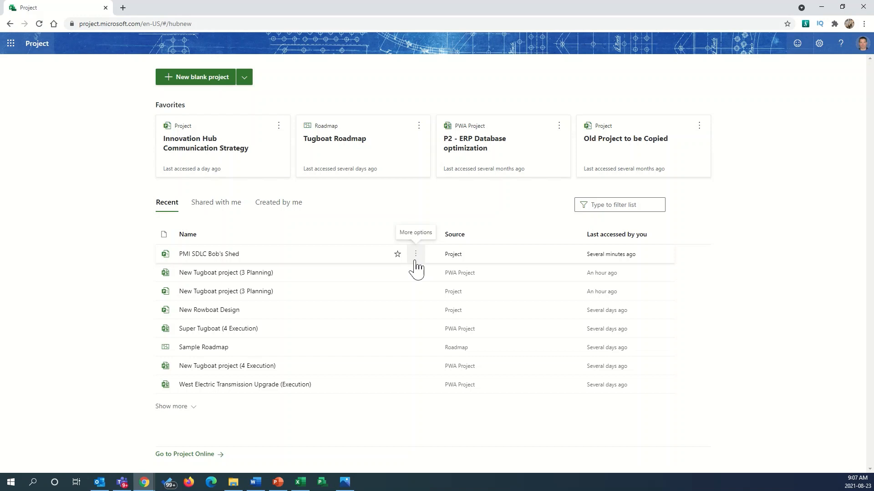
# Step: Copy the PMI SDLC Bob's Shed project from the recent projects and view the copy's timeline zoomed out
pyautogui.click(415, 255)
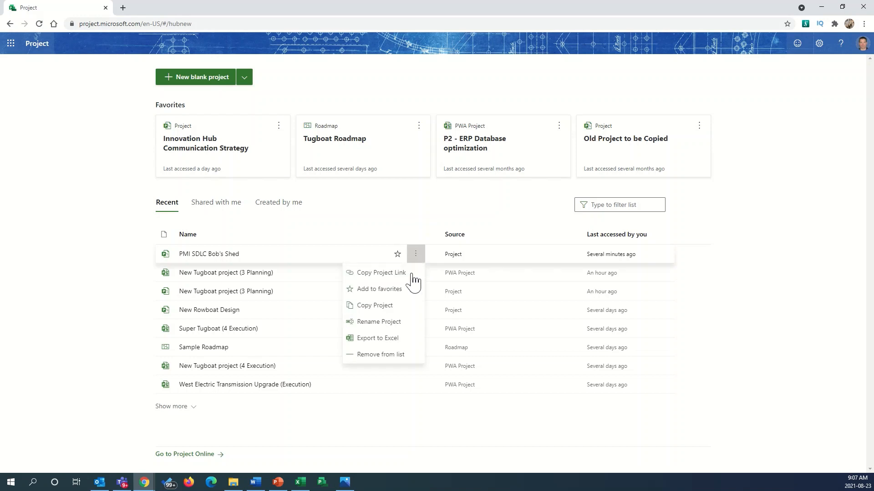
pyautogui.click(394, 306)
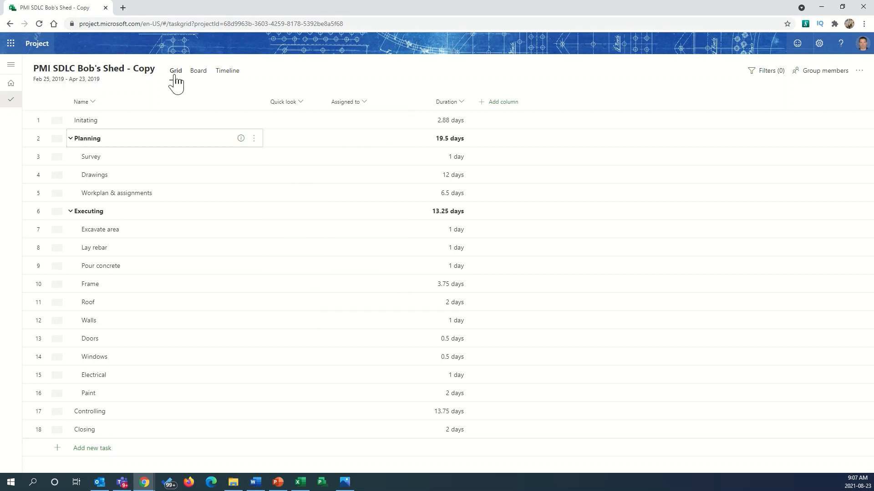
pyautogui.click(229, 73)
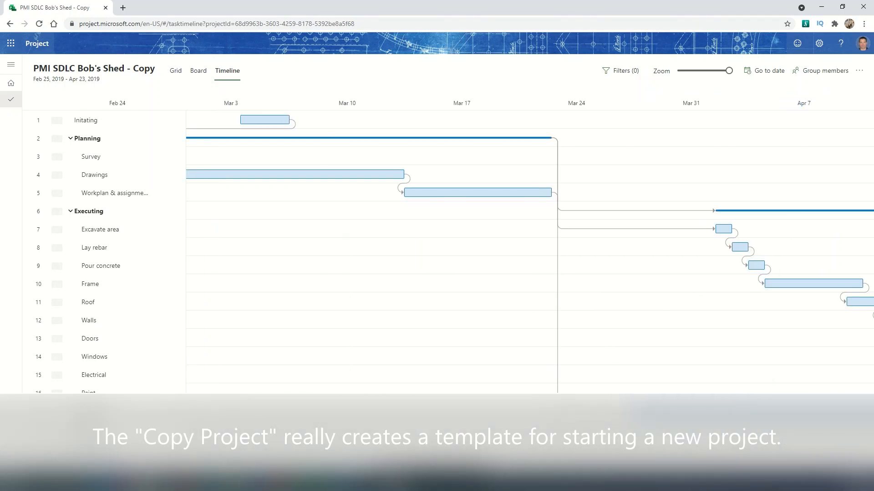
pyautogui.moveTo(723, 74); pyautogui.dragTo(708, 74)
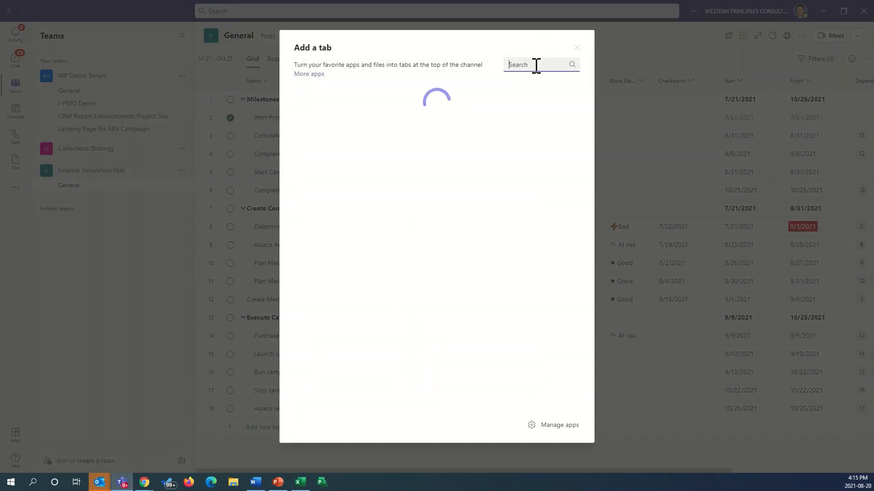
# Step: Search the channel's tab apps for Project, and view the Innovation Hub Communication project inside Teams as a board and a timeline
pyautogui.write('p')
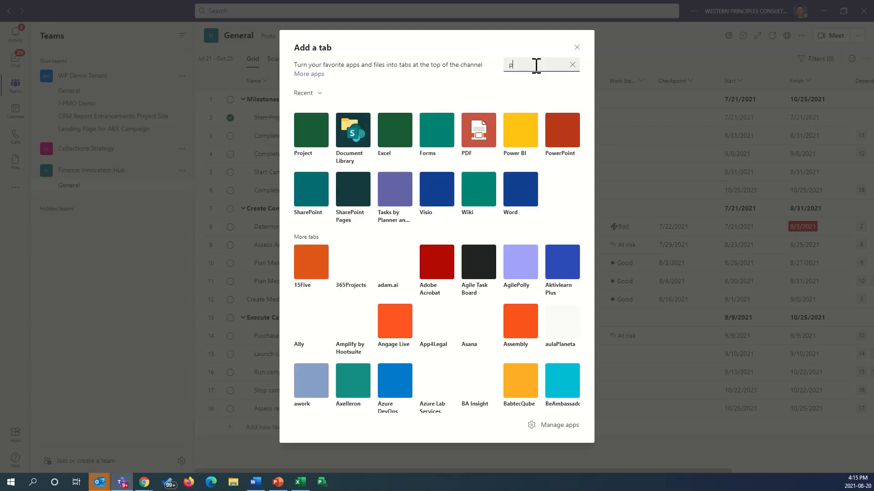
pyautogui.write('roje')
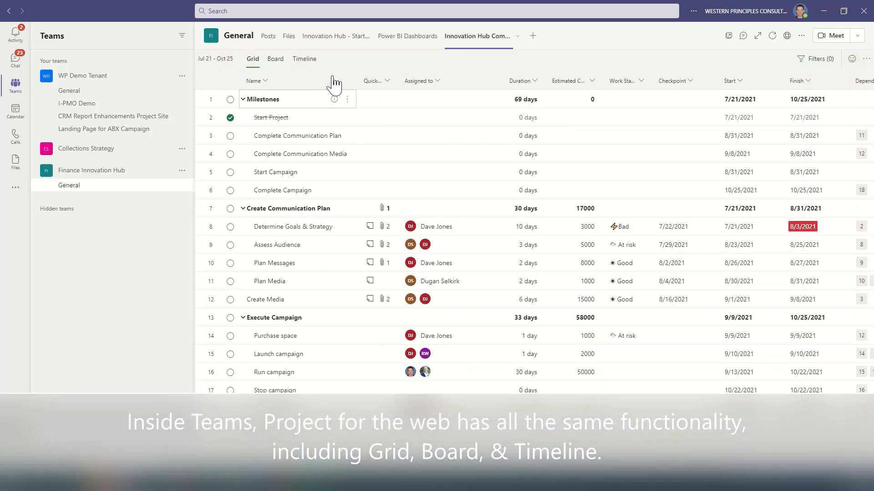
pyautogui.click(275, 60)
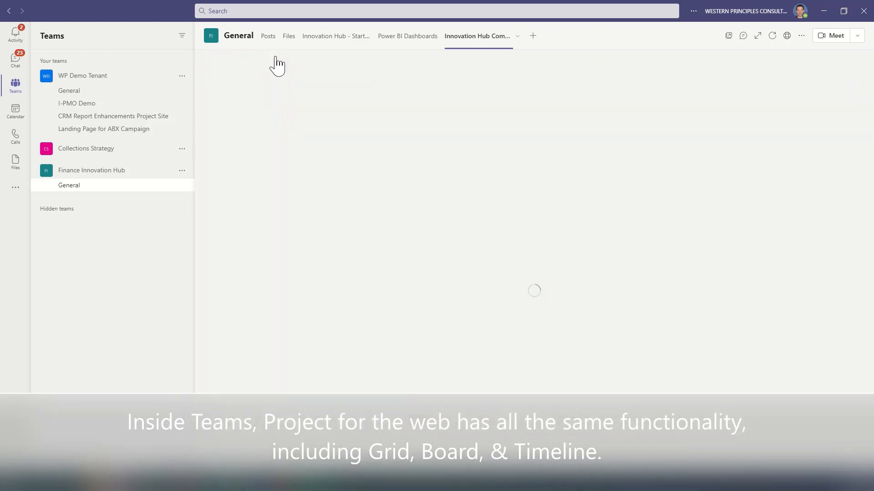
pyautogui.click(303, 59)
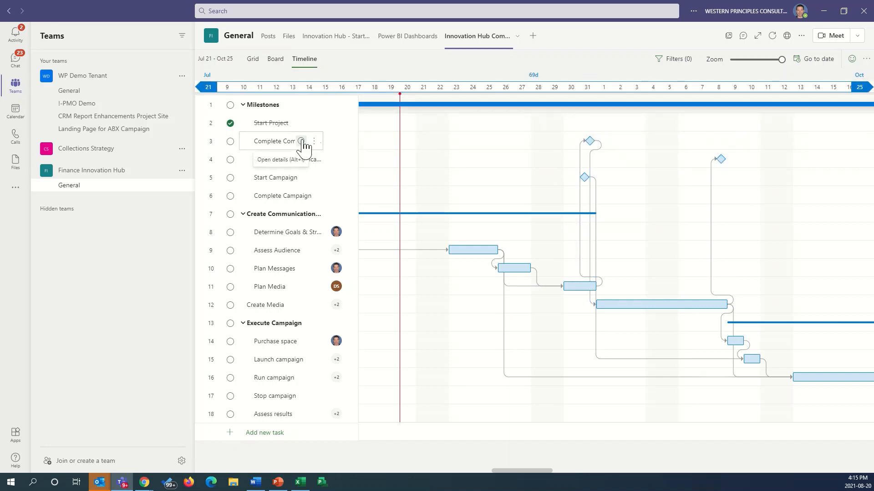
pyautogui.click(303, 143)
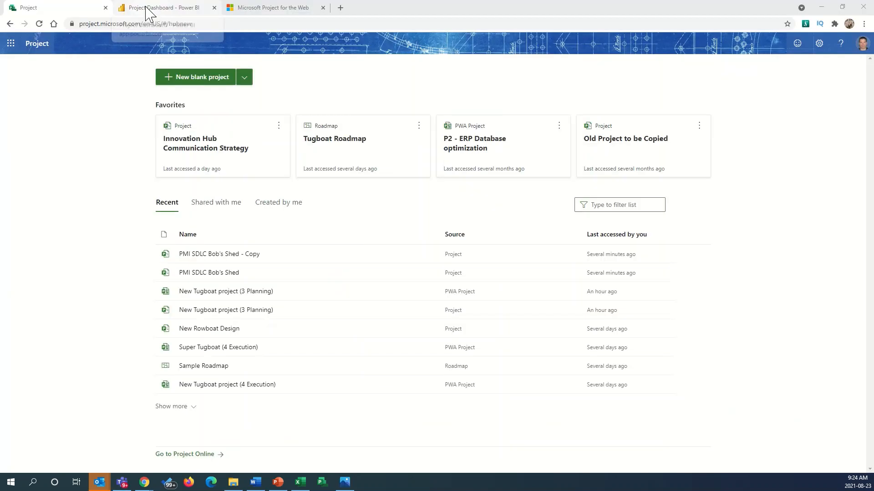
# Step: Switch to the Power BI Portfolio Dashboard, highlight Collections Strategy in the project list, and check its linked schedule in Project
pyautogui.click(175, 8)
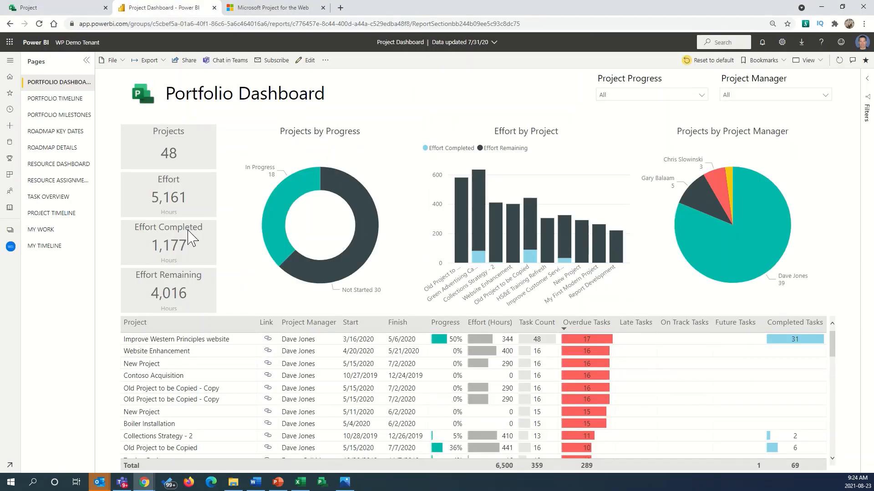
pyautogui.scroll(-3, 214, 425)
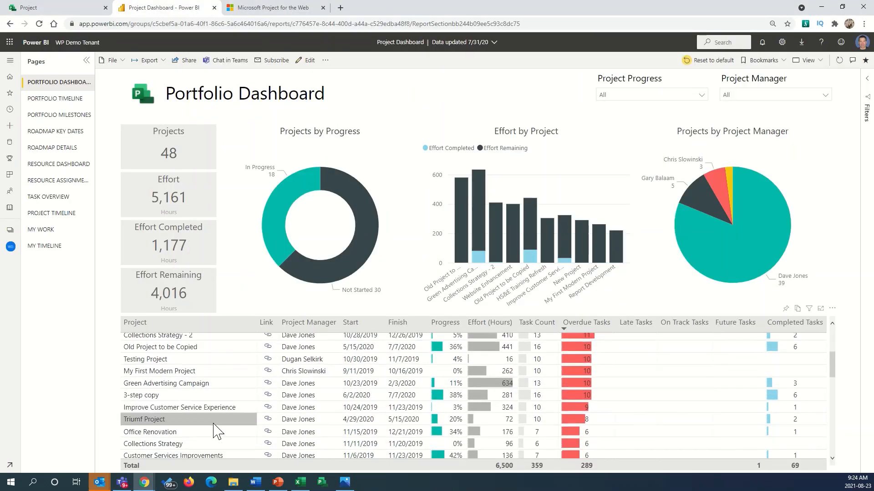
pyautogui.scroll(-2, 214, 429)
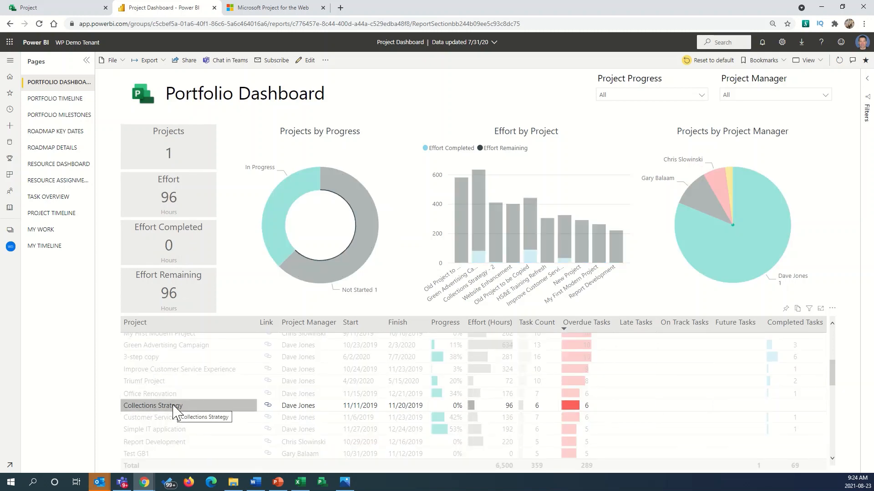
pyautogui.click(174, 408)
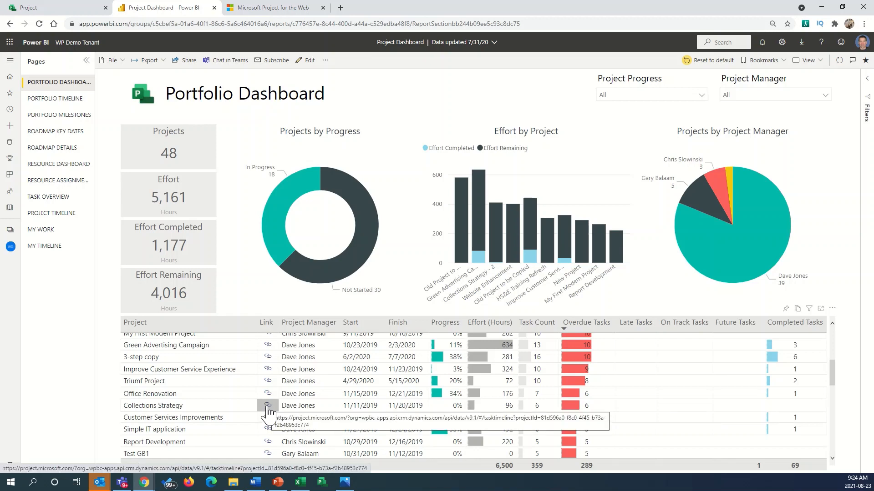
pyautogui.click(268, 406)
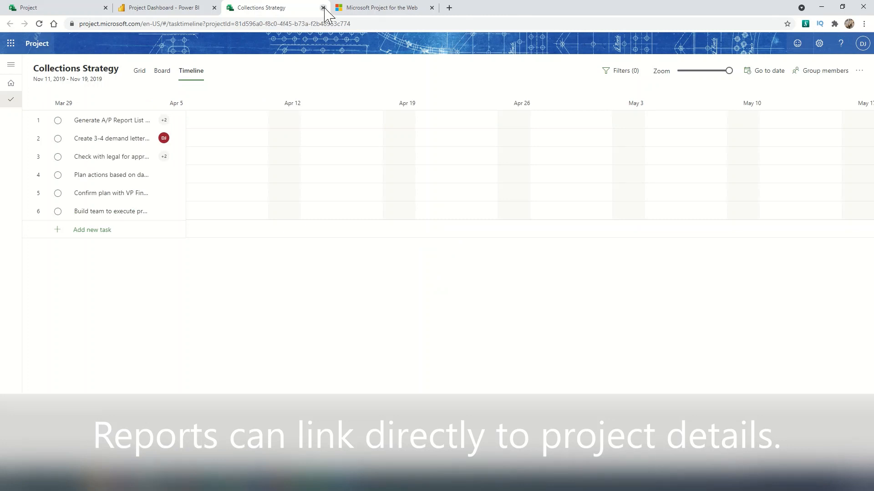
pyautogui.hotkey('ctrl', 'w')
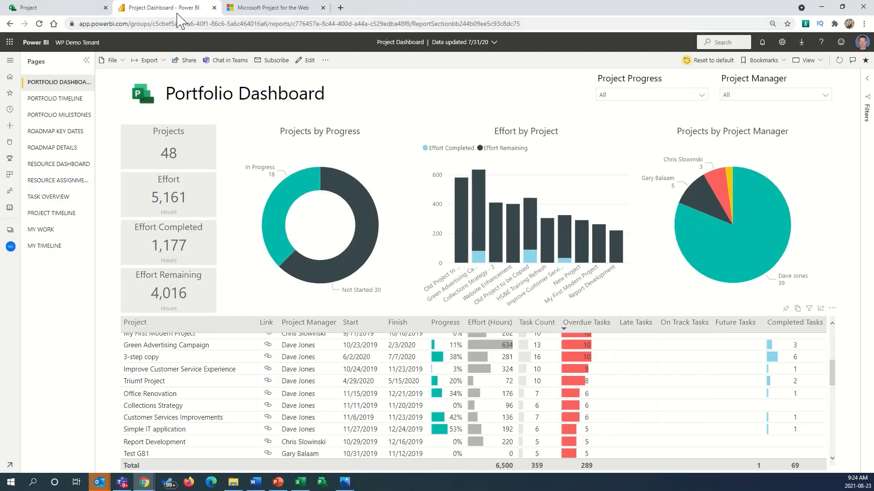
# Step: Explore the Portfolio Timeline report by filtering it by one project manager and by In Progress, clearing each filter again
pyautogui.click(69, 99)
pyautogui.click(766, 97)
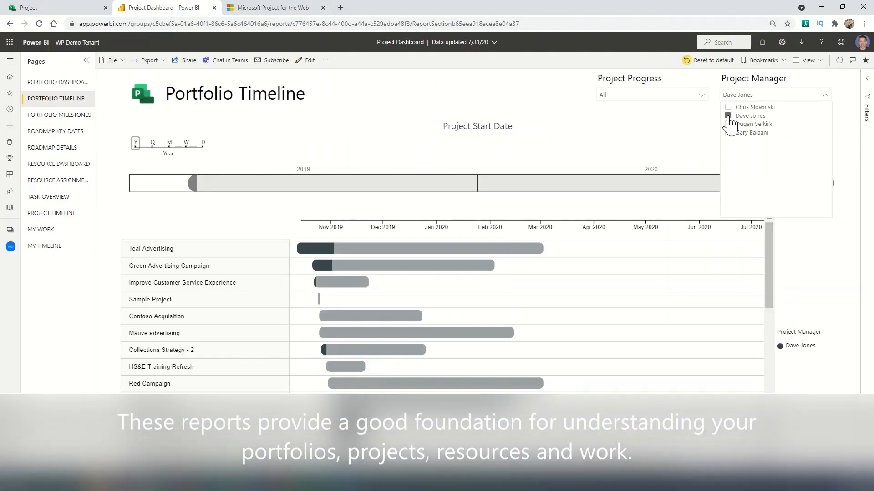
pyautogui.click(668, 96)
pyautogui.click(604, 115)
pyautogui.click(604, 115)
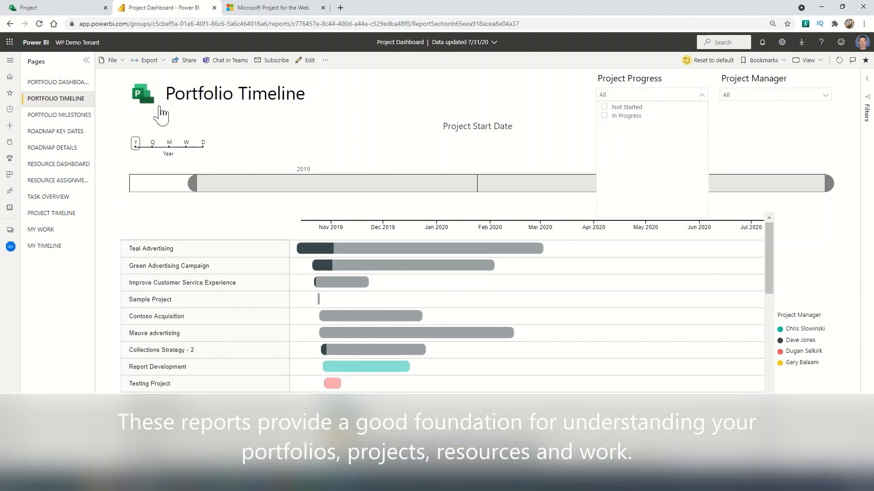
pyautogui.click(63, 165)
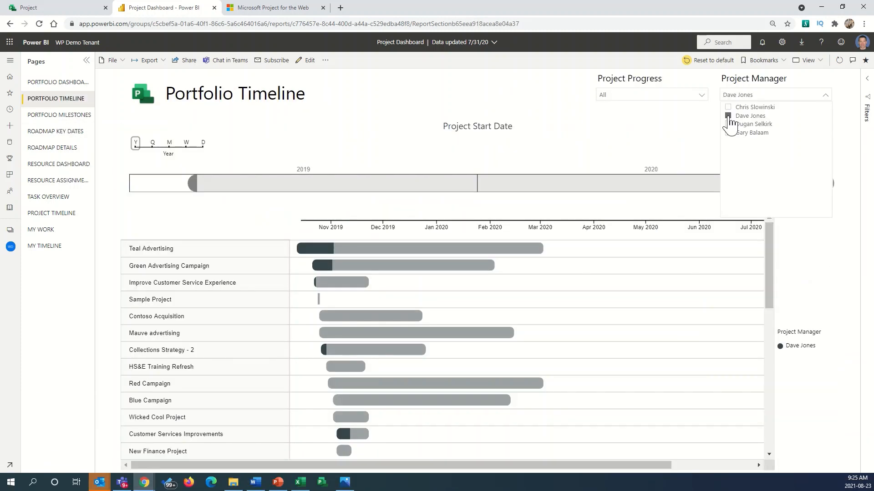
pyautogui.click(731, 125)
pyautogui.click(668, 96)
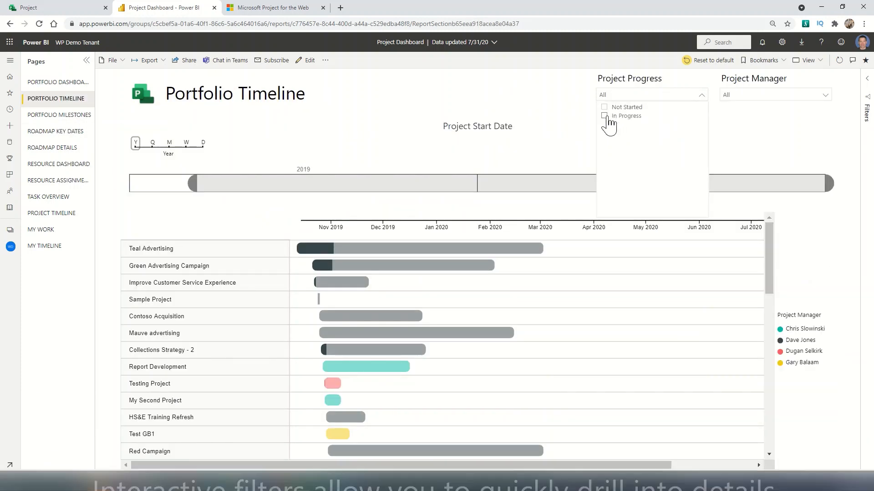
pyautogui.click(603, 116)
pyautogui.click(603, 115)
# Step: Explore the Resource Dashboard by highlighting one resource's tasks and filtering Task Progress to In Progress and to Completed, clearing each selection
pyautogui.click(62, 165)
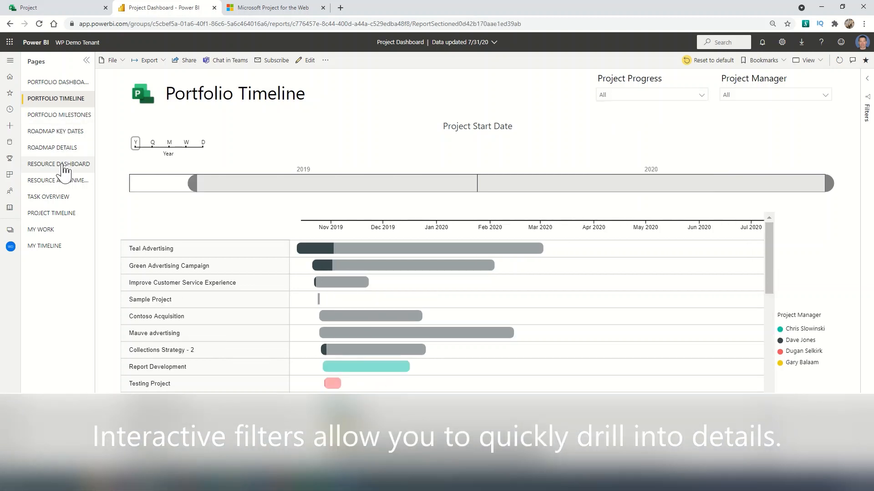
pyautogui.click(357, 220)
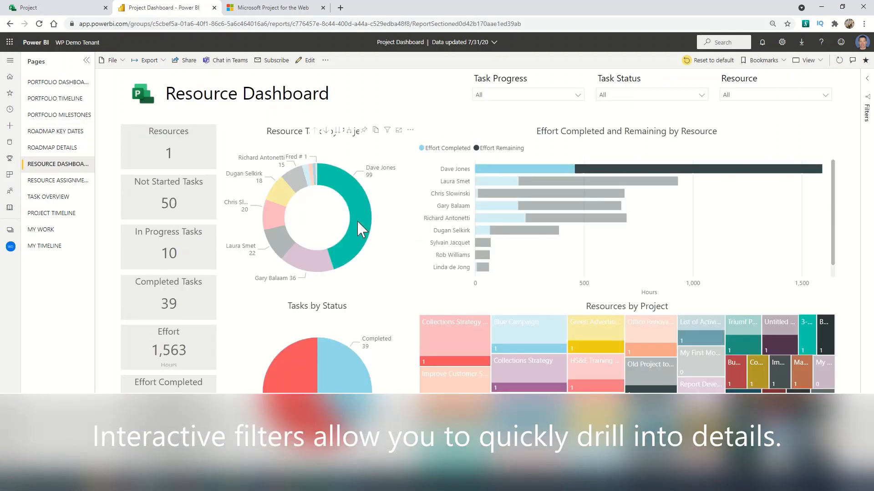
pyautogui.click(357, 221)
pyautogui.click(531, 94)
pyautogui.click(526, 116)
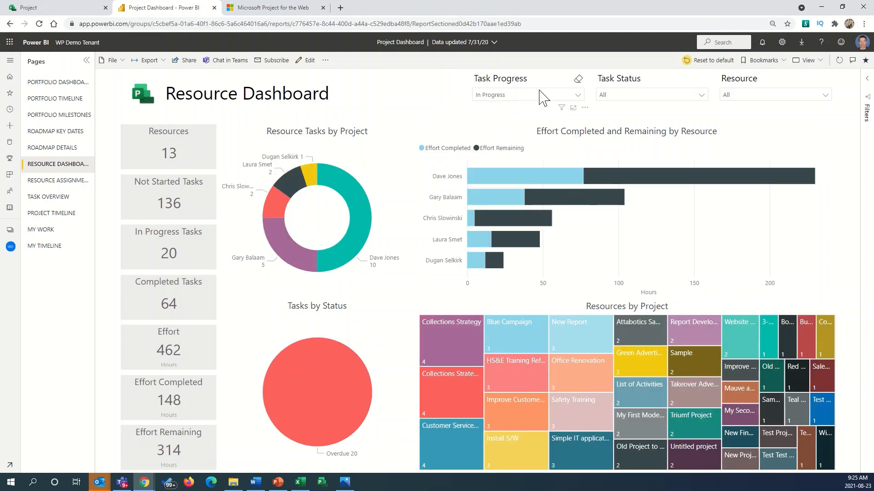
pyautogui.click(496, 124)
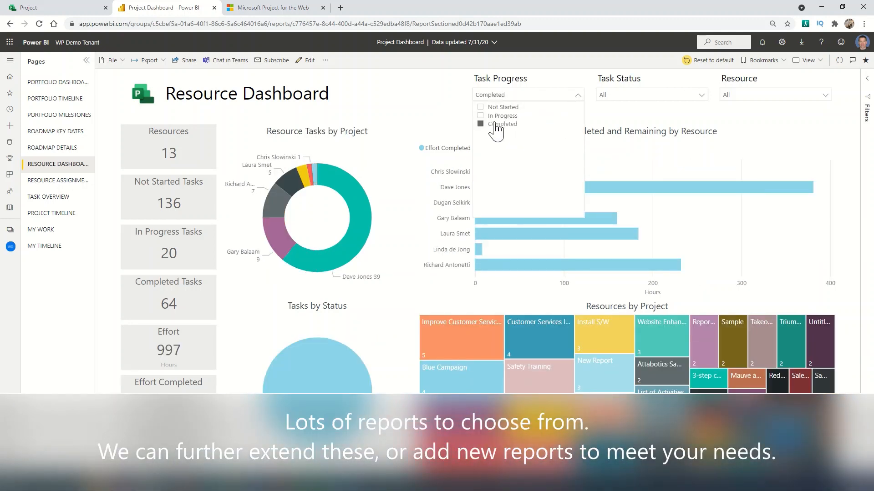
pyautogui.click(481, 123)
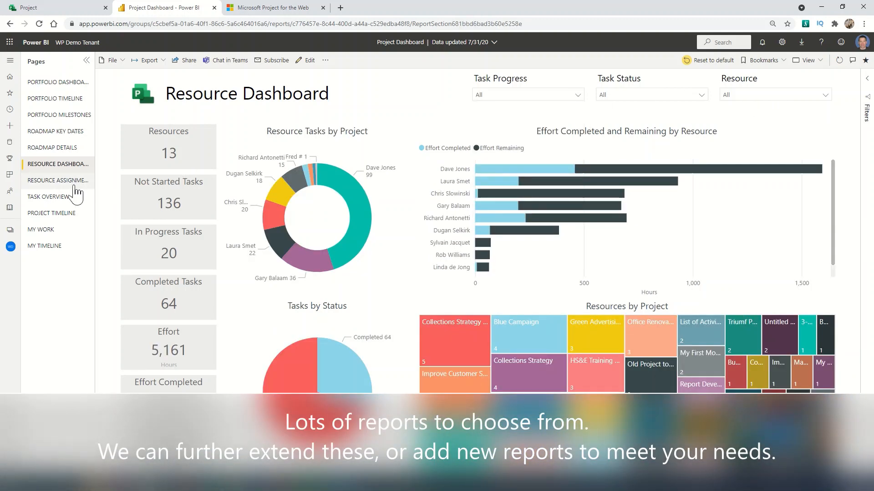
# Step: View the Resource Assignments report and filter it by a single resource
pyautogui.click(75, 184)
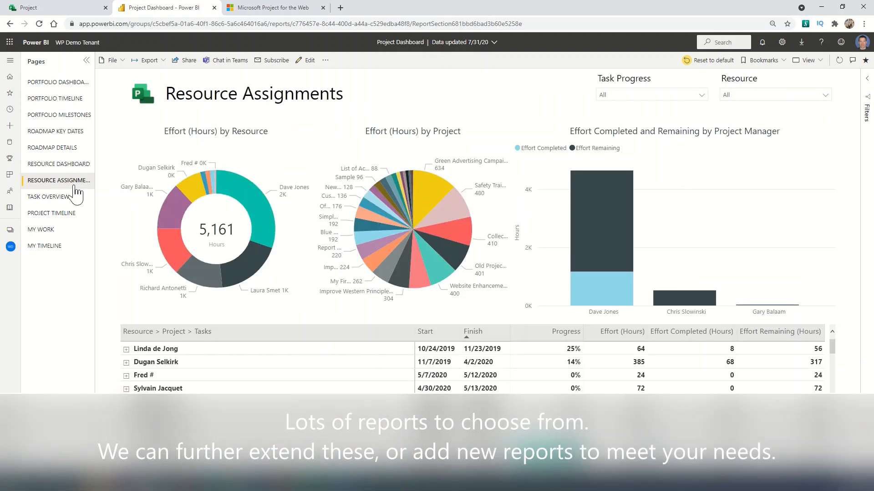
pyautogui.click(751, 97)
pyautogui.click(728, 124)
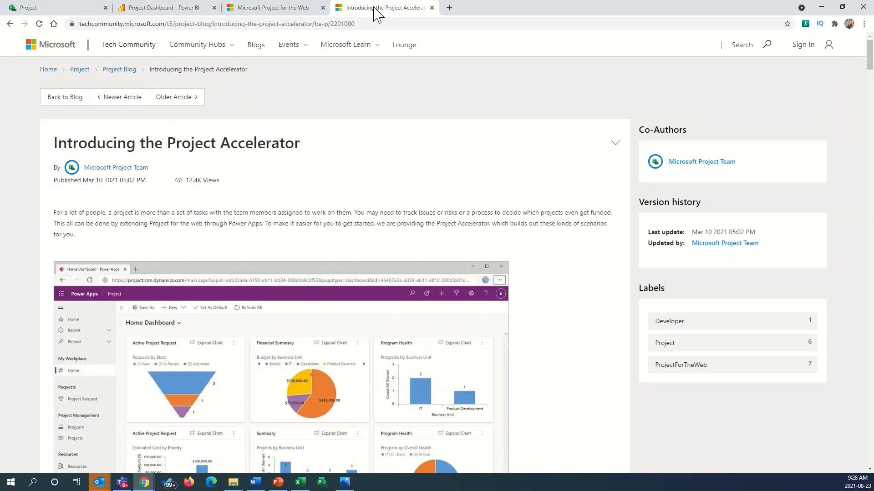
# Step: Read through the Introducing the Project Accelerator article, from its address to the closing note on deploying it from GitHub
pyautogui.click(118, 25)
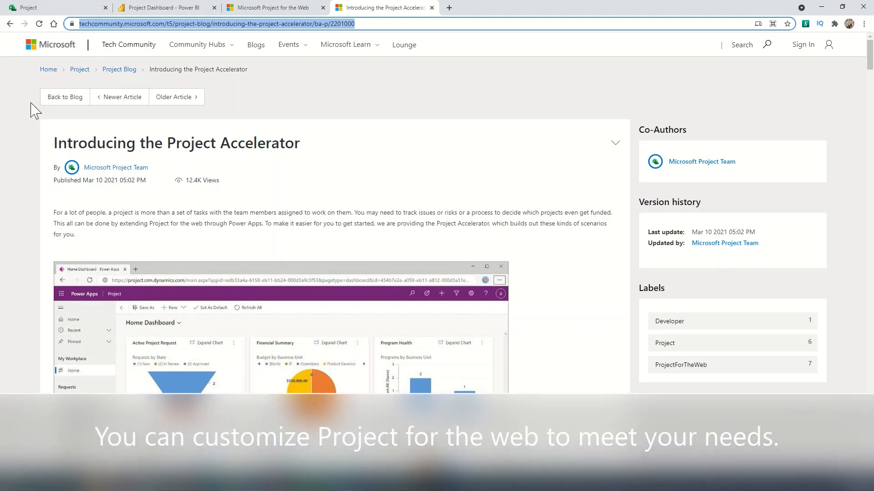
pyautogui.click(28, 114)
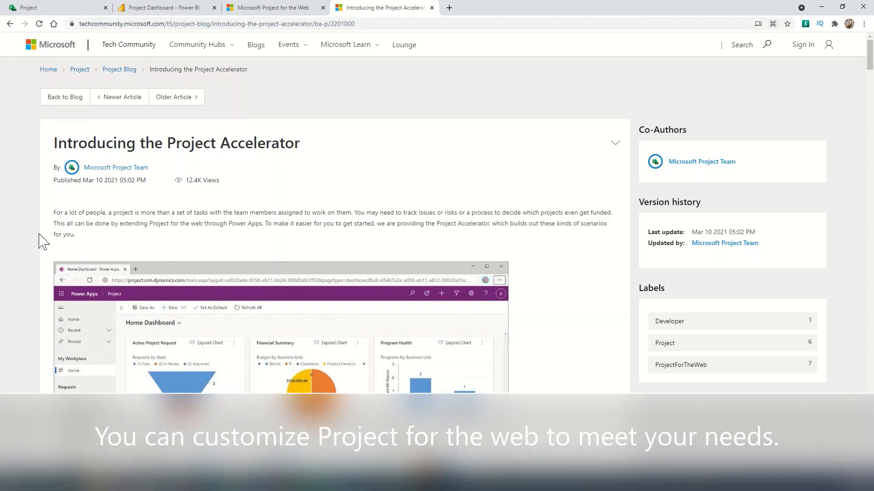
pyautogui.scroll(-2, 40, 239)
pyautogui.scroll(-3, 40, 240)
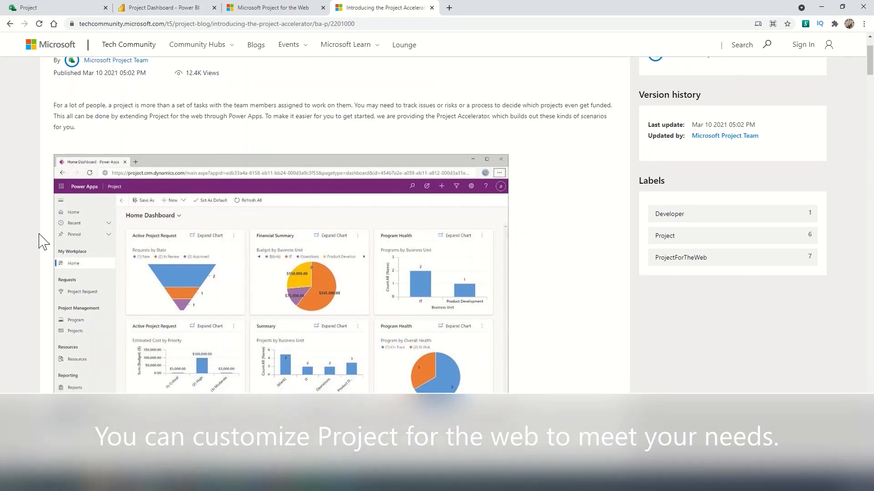
pyautogui.scroll(-3, 39, 235)
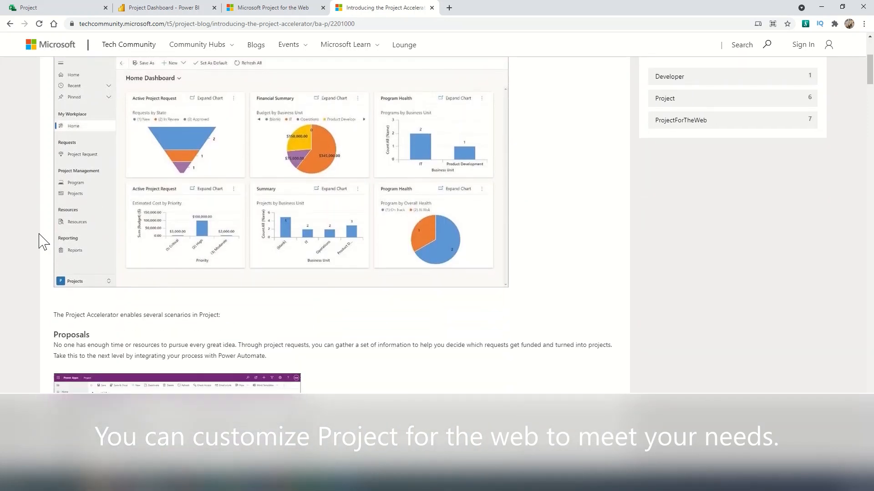
pyautogui.scroll(-3, 40, 241)
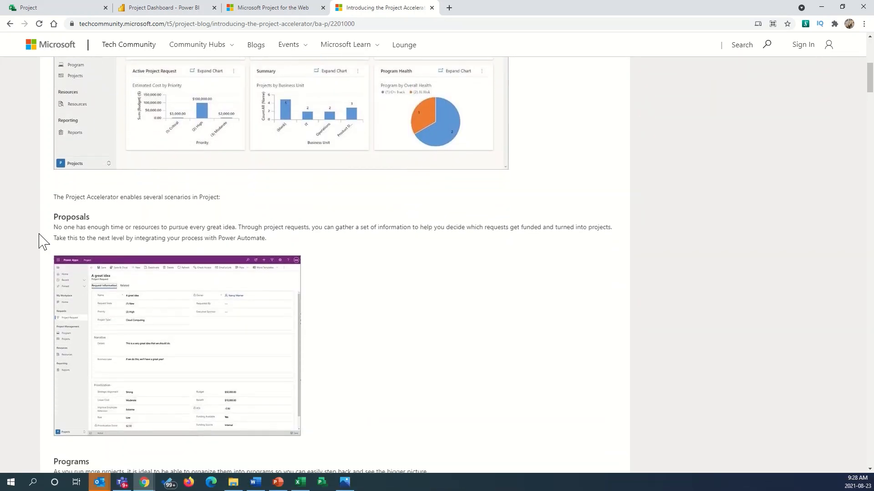
pyautogui.scroll(-2, 40, 242)
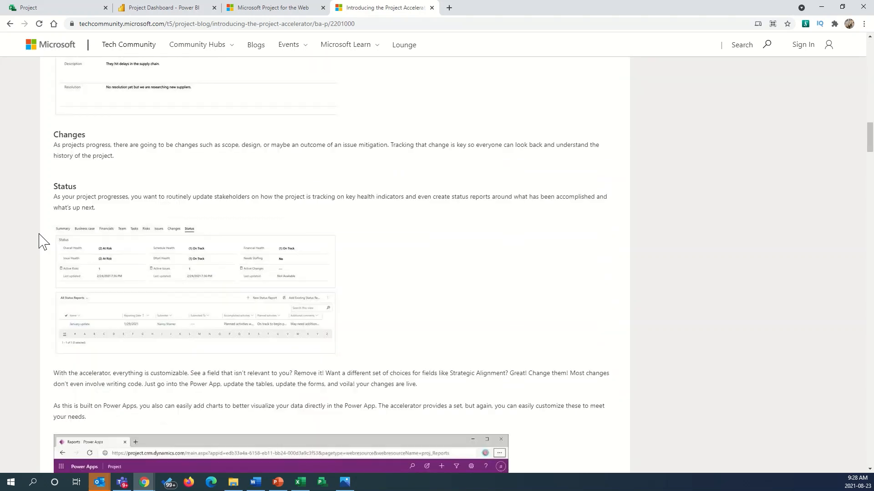
pyautogui.scroll(-4, 39, 235)
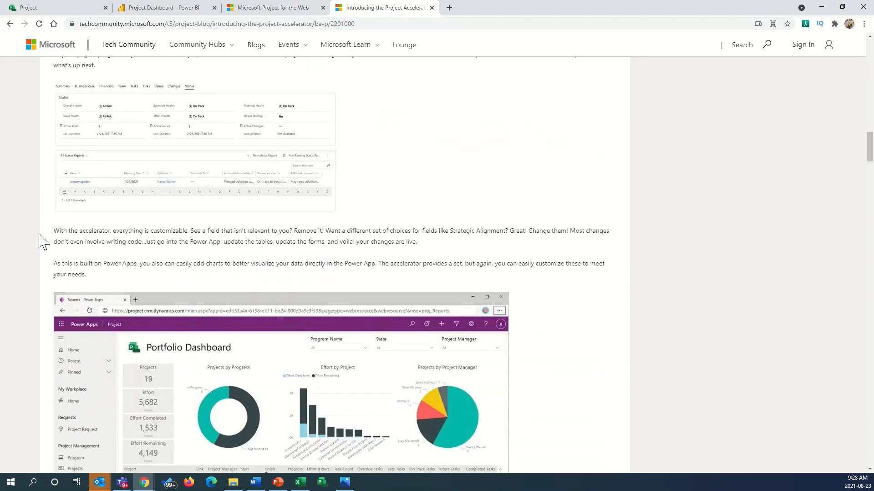
pyautogui.scroll(-3, 40, 241)
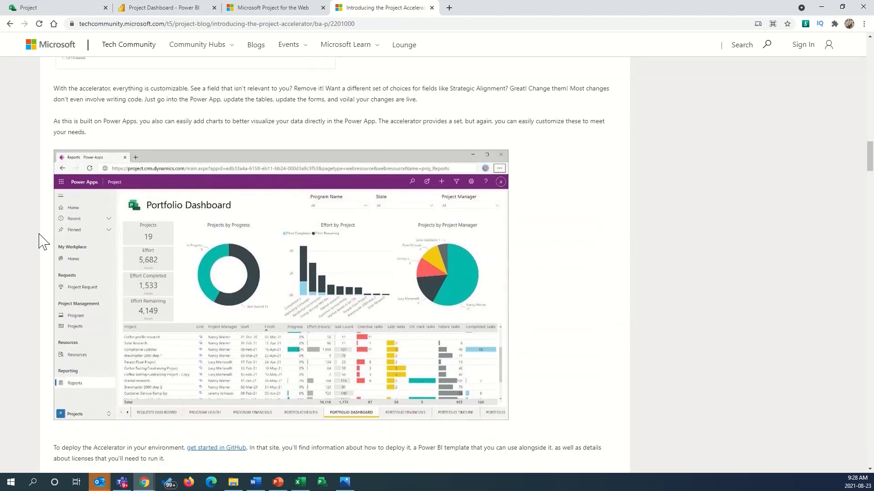
pyautogui.scroll(-1, 40, 241)
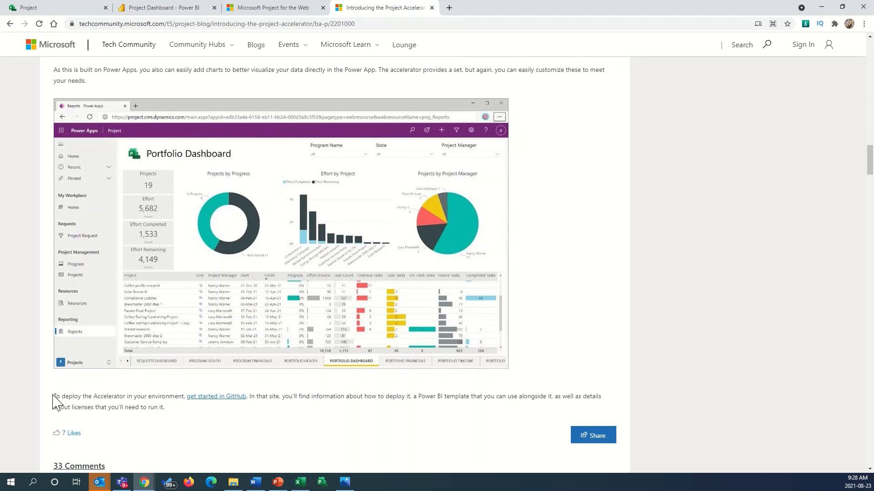
pyautogui.moveTo(55, 398); pyautogui.dragTo(170, 428)
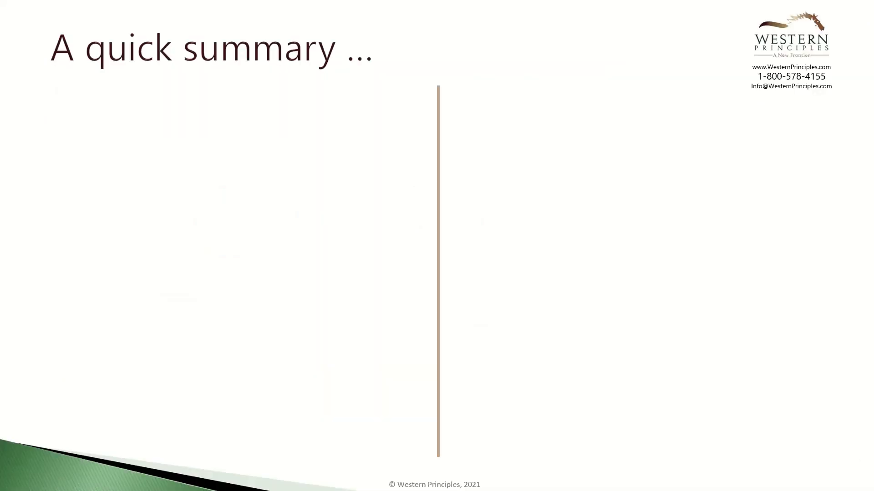
pyautogui.press('Right')
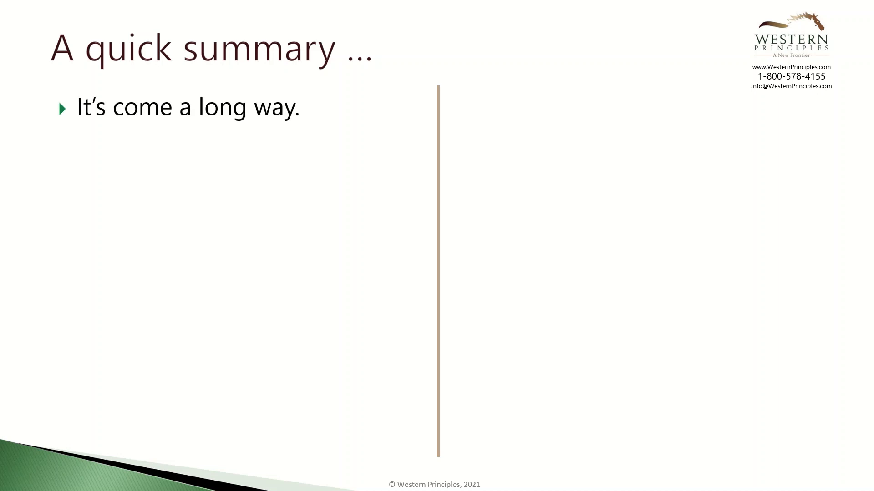
pyautogui.press('Right')
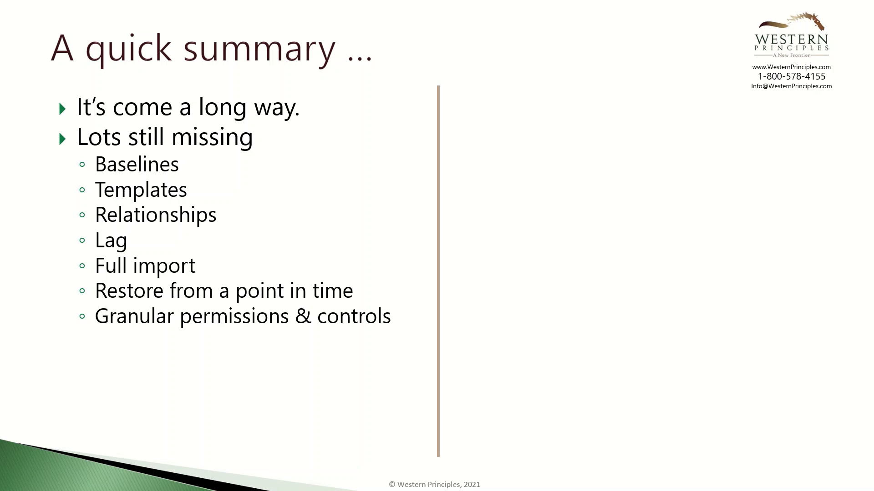
pyautogui.press('Right')
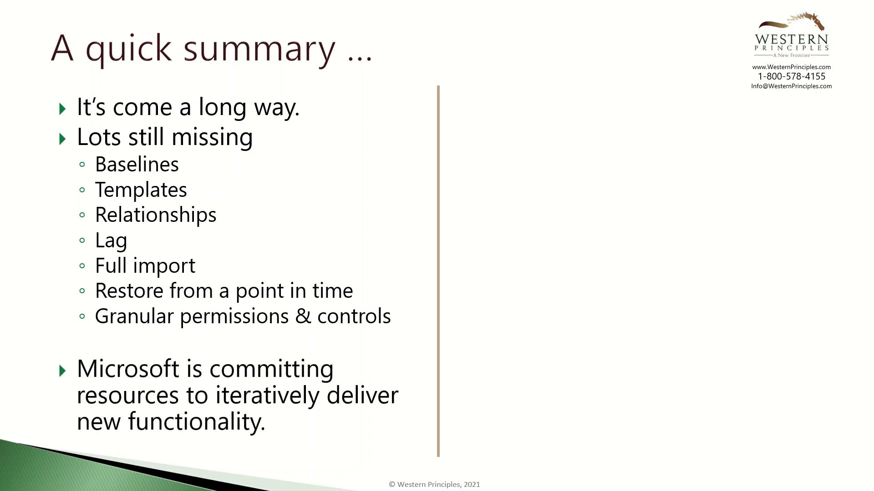